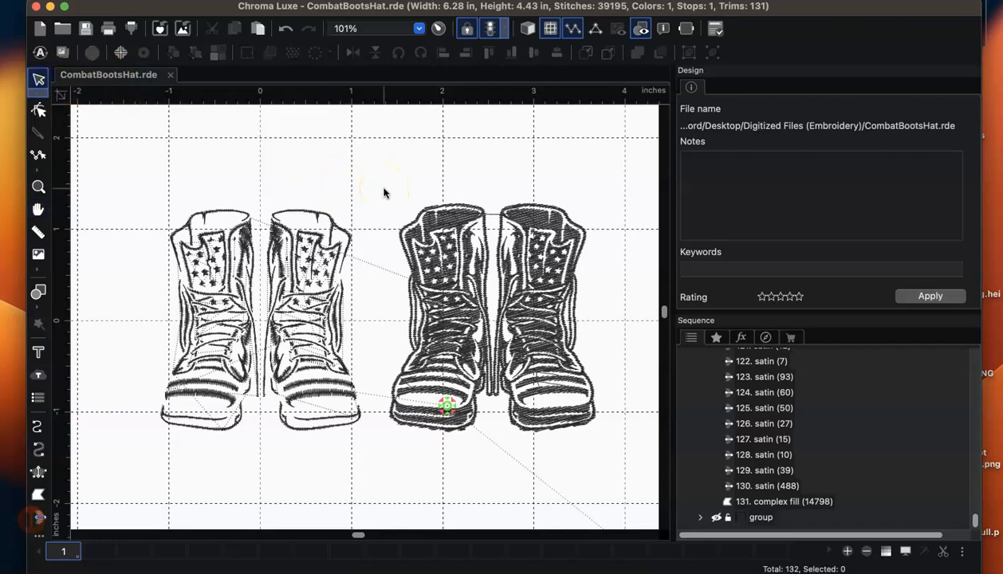
Step: Examine the stitch types and fill settings of the outlined boots and the dark filled boots
{"action": "left_click", "coordinate": [459, 240]}
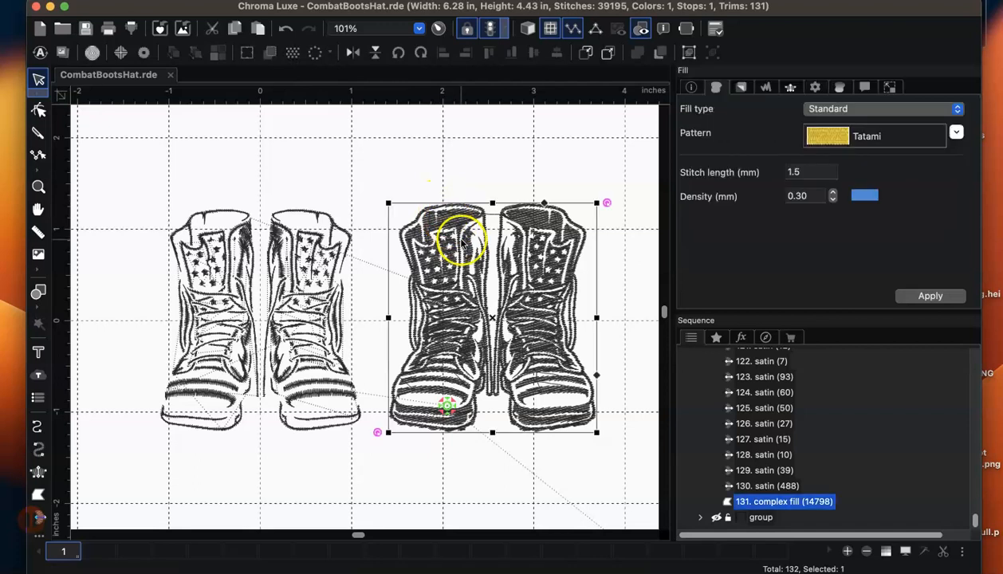
{"action": "left_click", "coordinate": [311, 239]}
{"action": "left_click", "coordinate": [314, 269]}
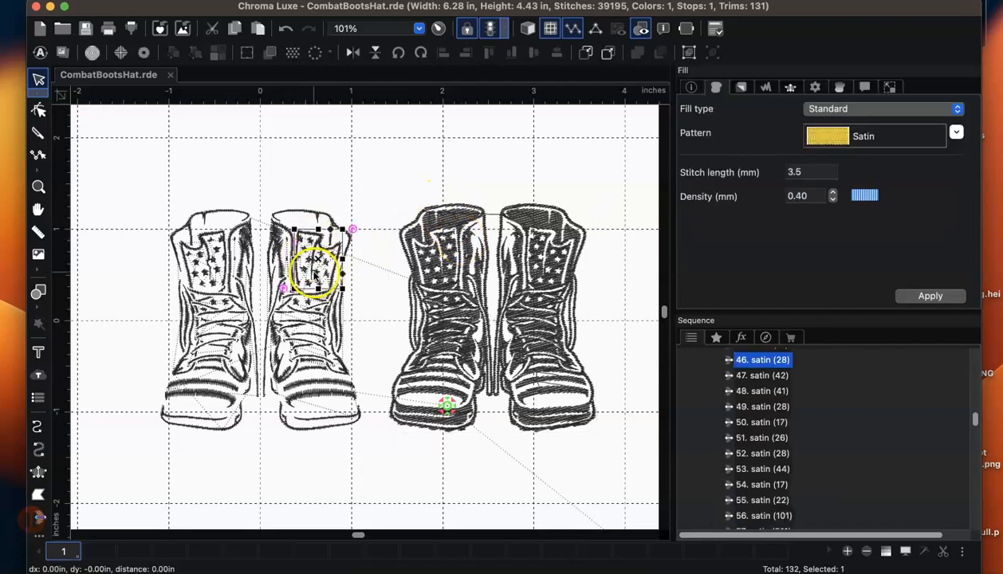
{"action": "left_click", "coordinate": [199, 259]}
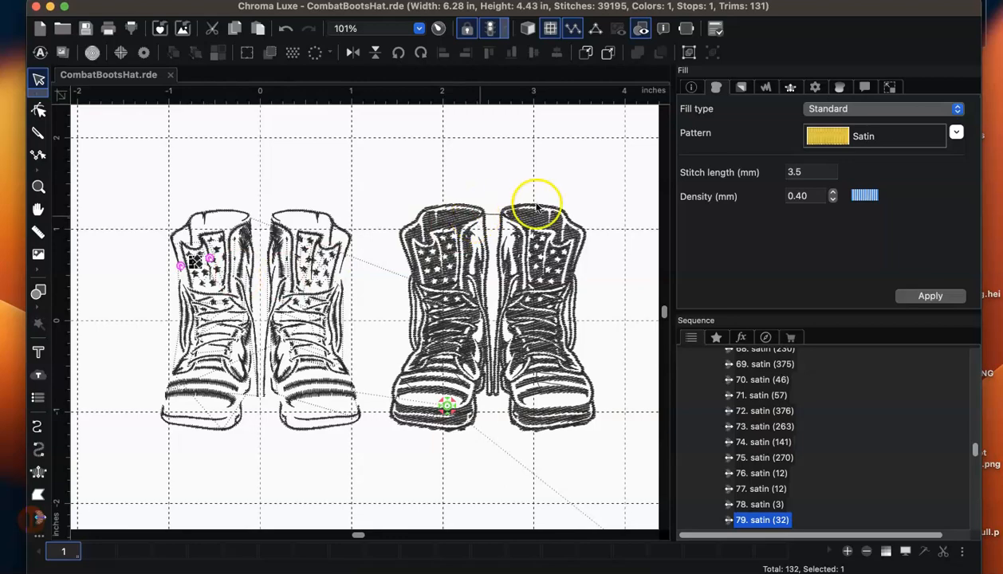
{"action": "scroll", "coordinate": [563, 196], "scroll_direction": "up", "scroll_amount": 5}
{"action": "scroll", "coordinate": [563, 196], "scroll_direction": "up", "scroll_amount": 4}
{"action": "scroll", "coordinate": [563, 196], "scroll_direction": "down", "scroll_amount": 6}
{"action": "left_click", "coordinate": [406, 177]}
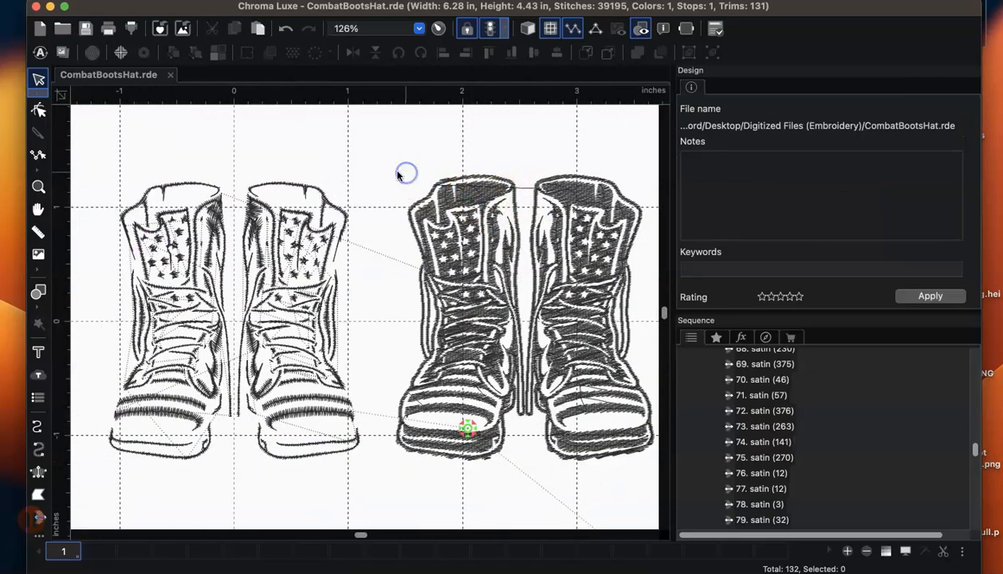
{"action": "scroll", "coordinate": [374, 170], "scroll_direction": "down", "scroll_amount": 3}
Step: Try shifting the complex fill boots slightly away from the outlined pair and undo the move
{"action": "left_click", "coordinate": [454, 271]}
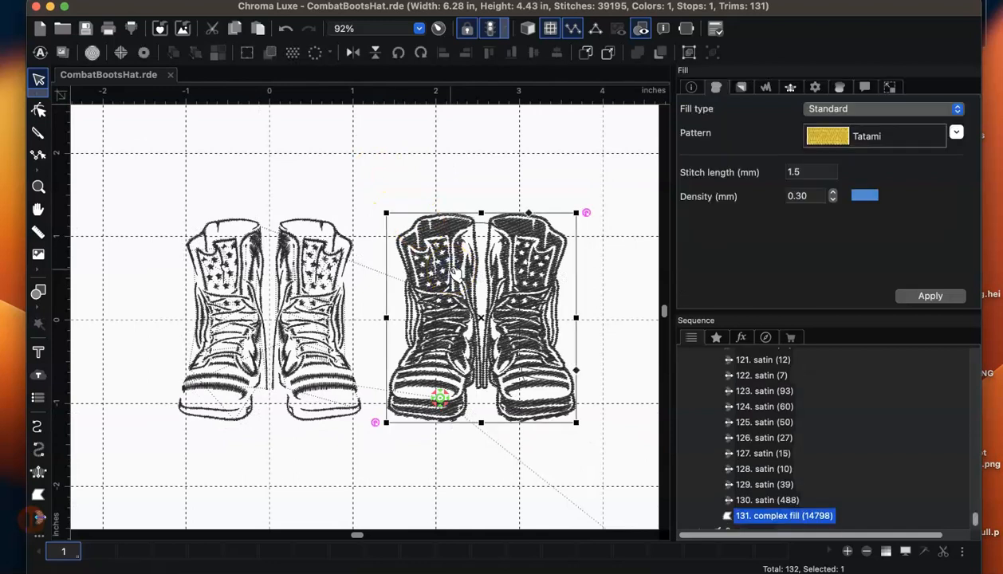
{"action": "left_click_drag", "start_coordinate": [507, 302], "coordinate": [518, 305]}
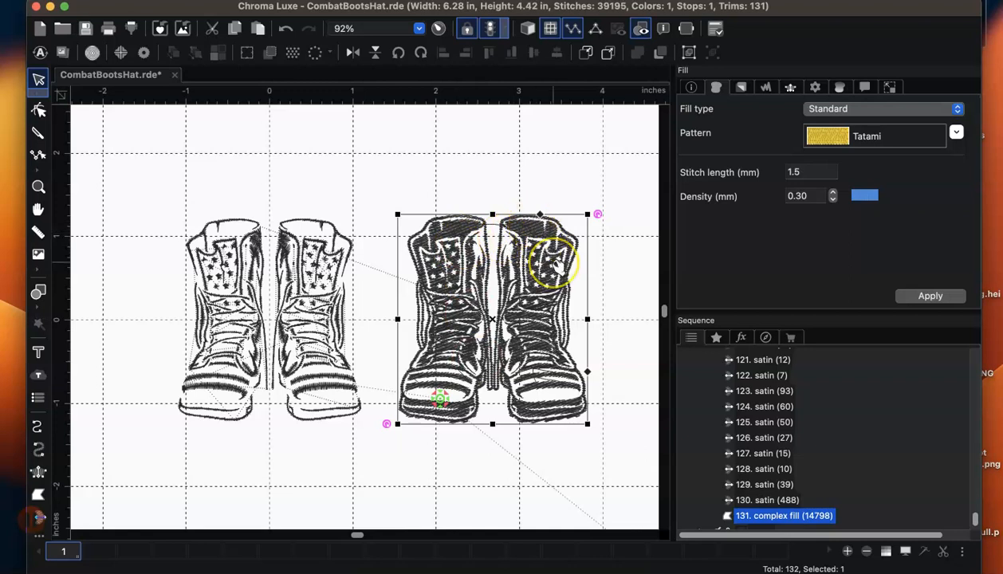
{"action": "key", "text": "cmd+z"}
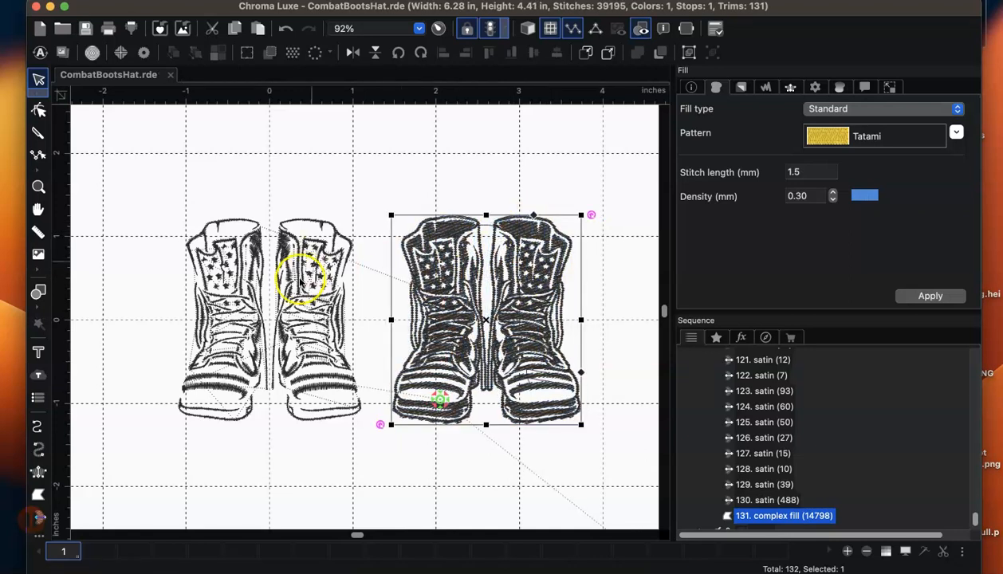
Step: Compare the satin objects that make up the outlined boots with the single complex fill of the dark boots
{"action": "left_click", "coordinate": [317, 460]}
{"action": "left_click_drag", "start_coordinate": [373, 437], "coordinate": [147, 198]}
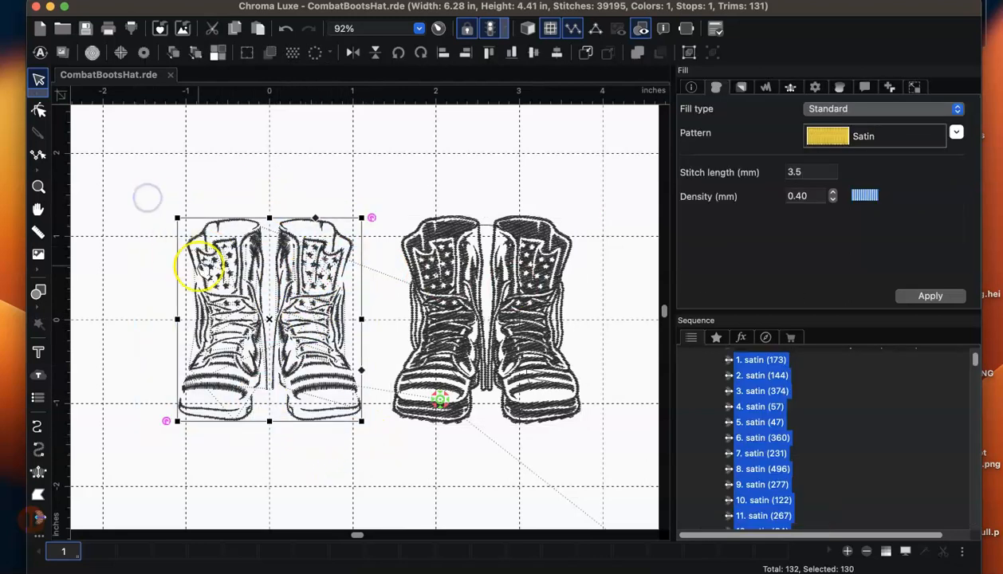
{"action": "left_click", "coordinate": [437, 335]}
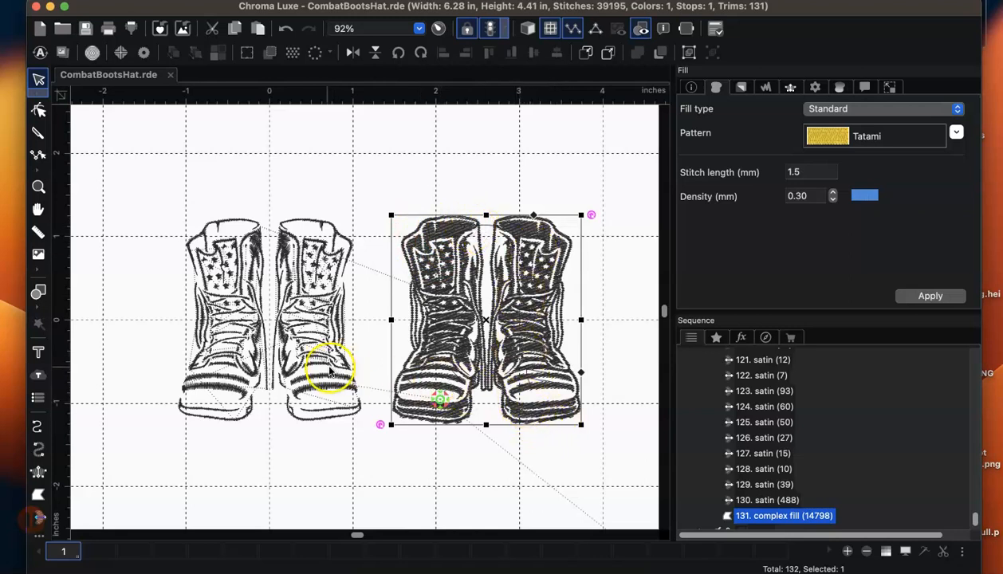
{"action": "left_click_drag", "start_coordinate": [325, 442], "coordinate": [140, 177]}
{"action": "left_click_drag", "start_coordinate": [372, 193], "coordinate": [151, 455]}
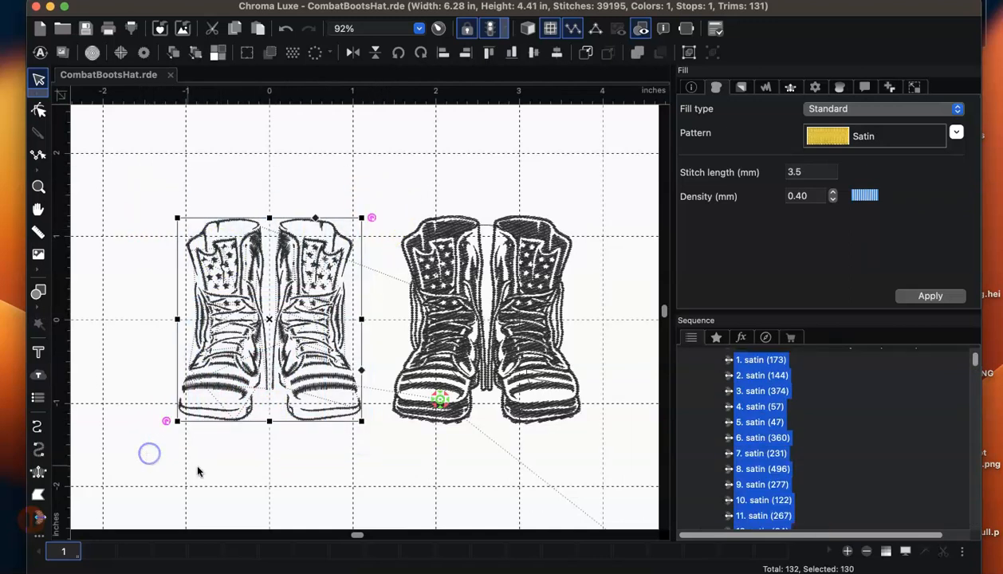
{"action": "left_click", "coordinate": [430, 350]}
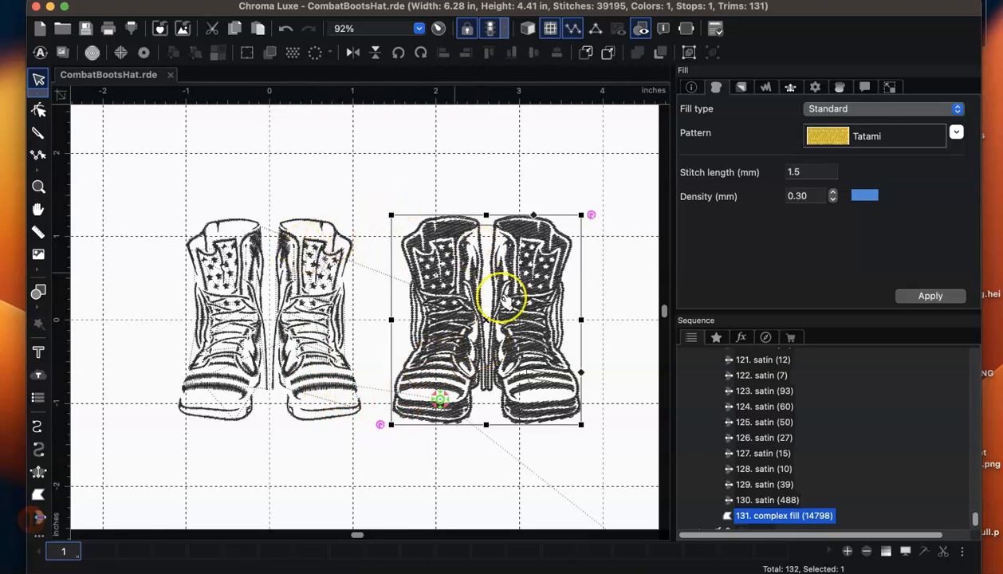
{"action": "left_click", "coordinate": [517, 445]}
{"action": "left_click", "coordinate": [514, 318]}
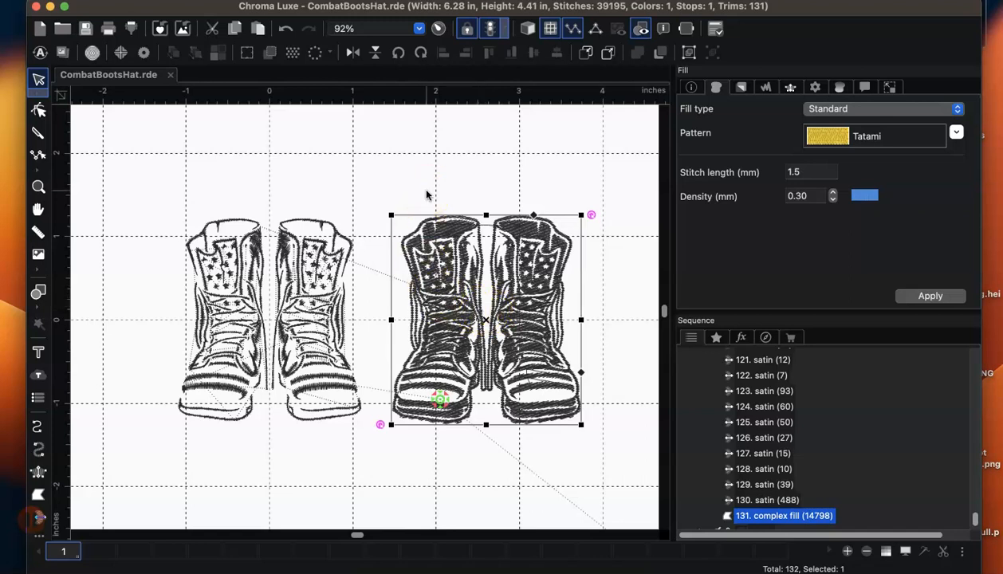
{"action": "left_click", "coordinate": [387, 182]}
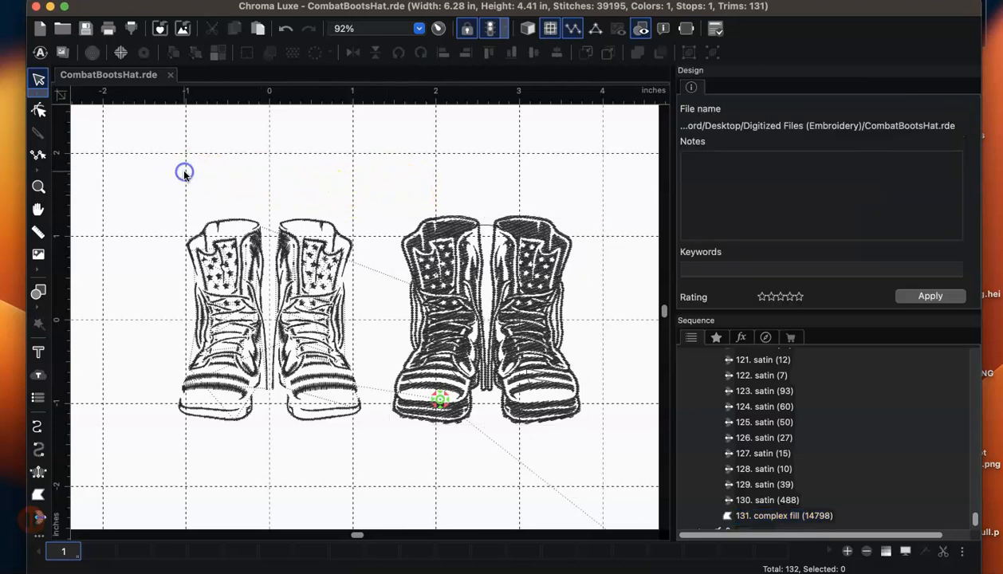
{"action": "left_click_drag", "start_coordinate": [176, 210], "coordinate": [199, 291]}
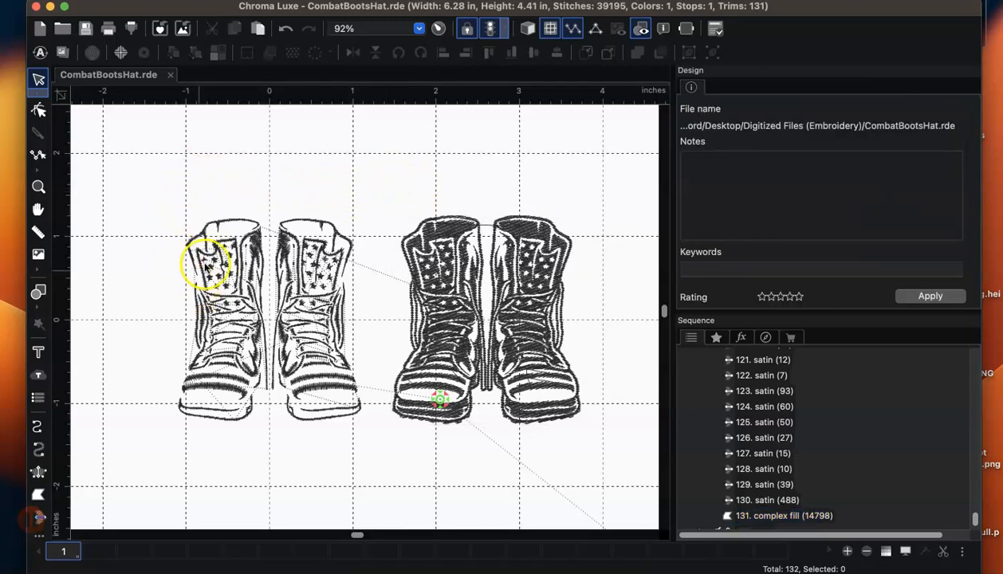
Step: Break apart the complex fill of the dark boots into separate fill objects
{"action": "left_click", "coordinate": [476, 289]}
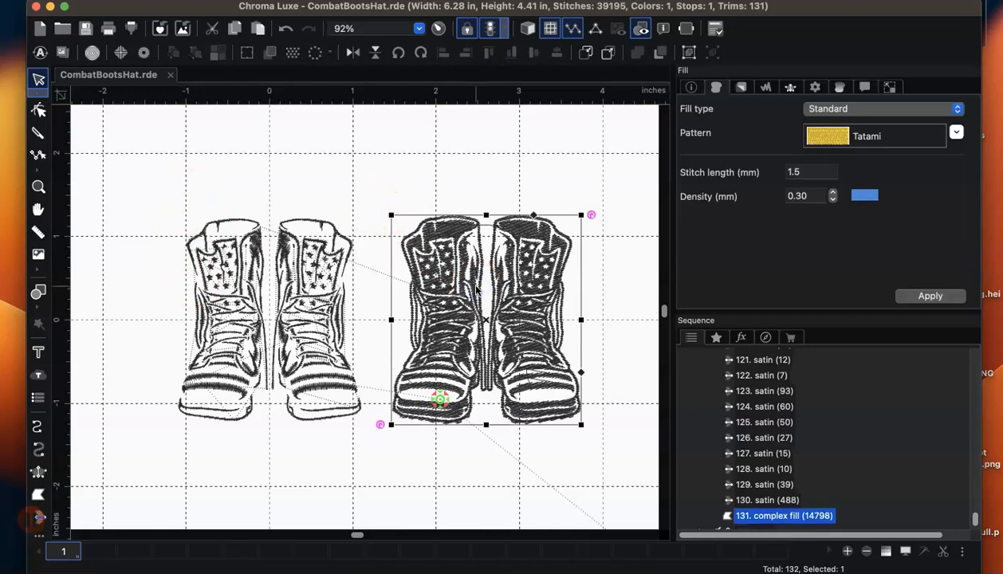
{"action": "right_click", "coordinate": [476, 289]}
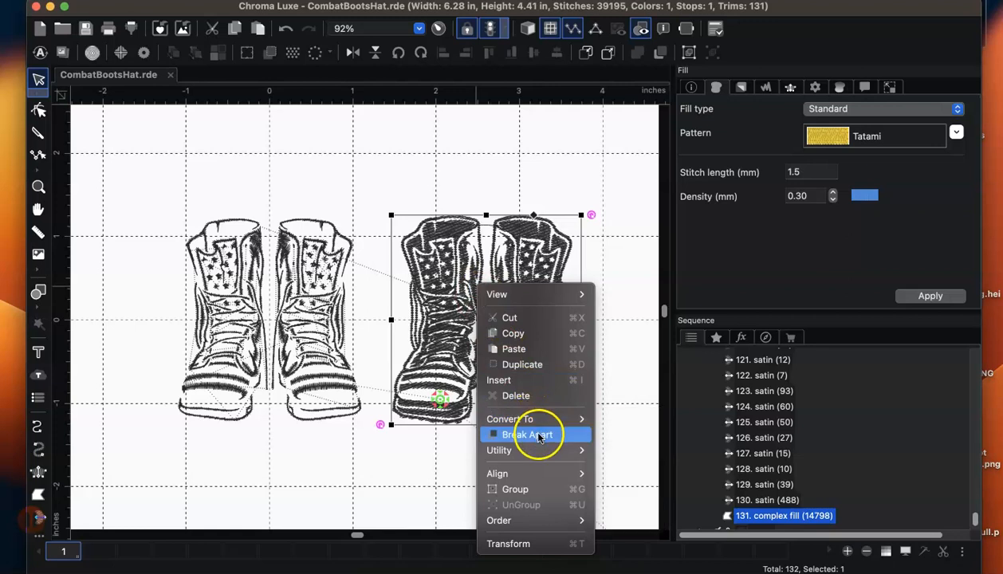
{"action": "left_click", "coordinate": [526, 435]}
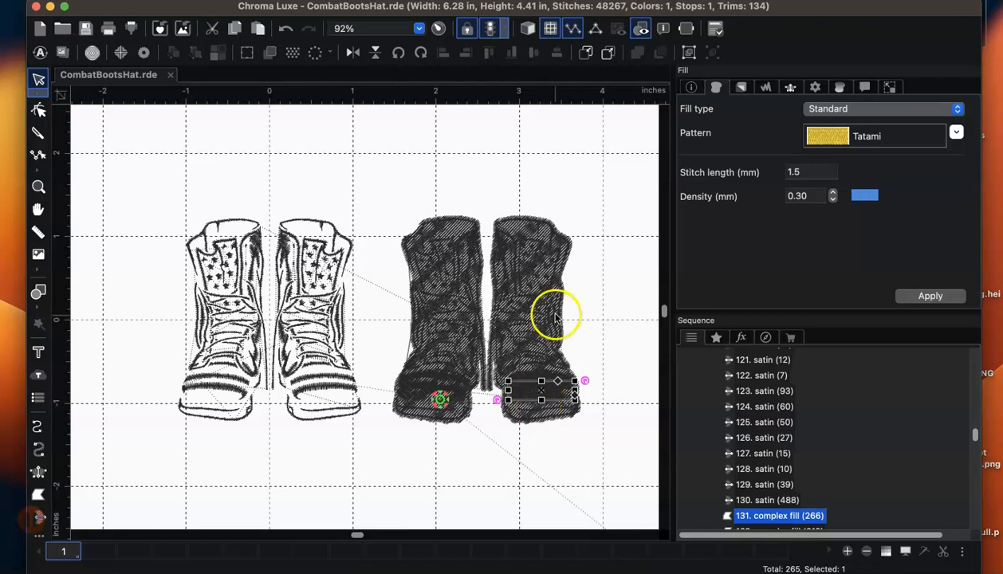
Step: Pull the large background fill off each dark boot and delete both fills
{"action": "left_click", "coordinate": [628, 310]}
{"action": "left_click", "coordinate": [522, 231]}
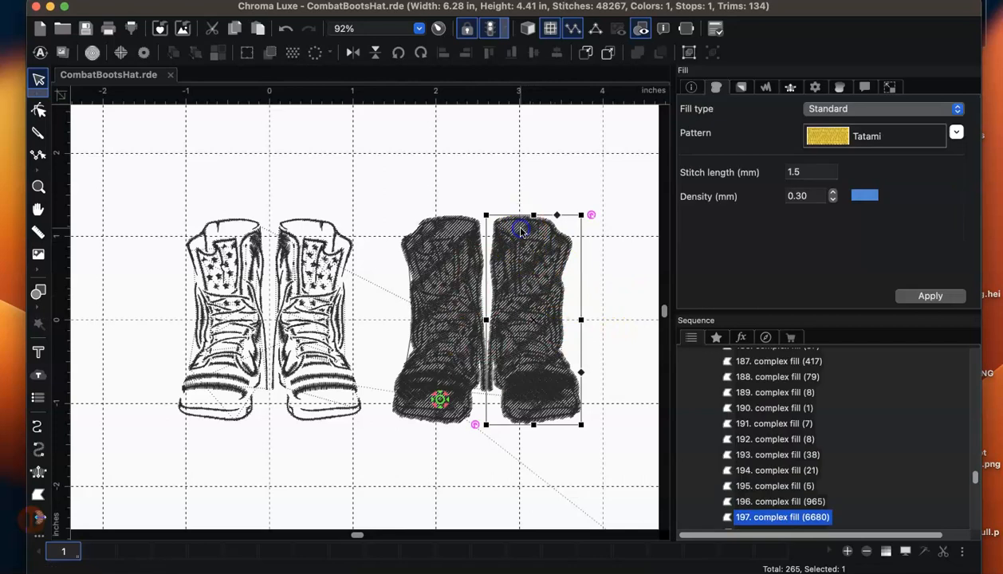
{"action": "left_click_drag", "start_coordinate": [522, 231], "coordinate": [492, 435]}
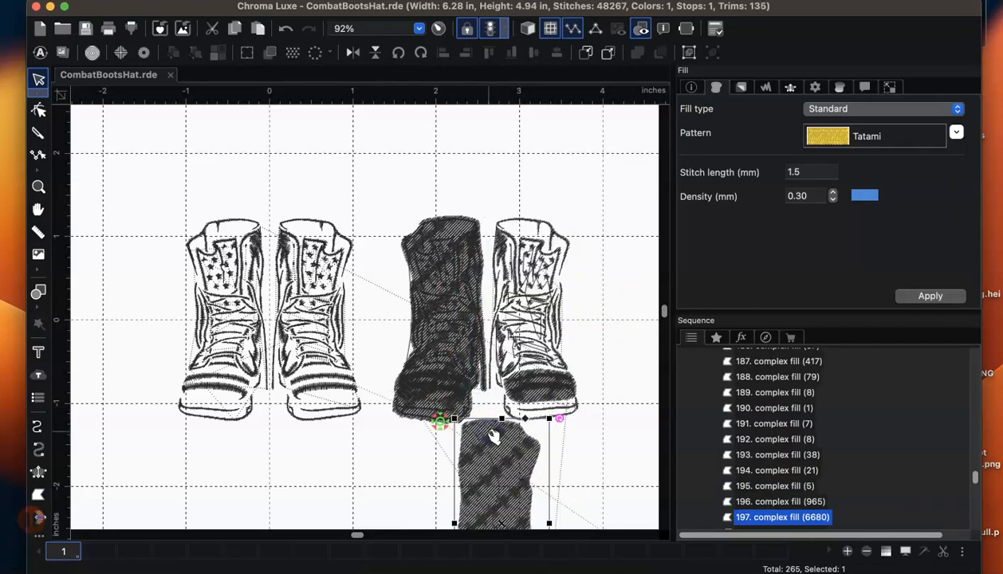
{"action": "key", "text": "Delete"}
{"action": "left_click_drag", "start_coordinate": [454, 225], "coordinate": [394, 128]}
{"action": "key", "text": "Delete"}
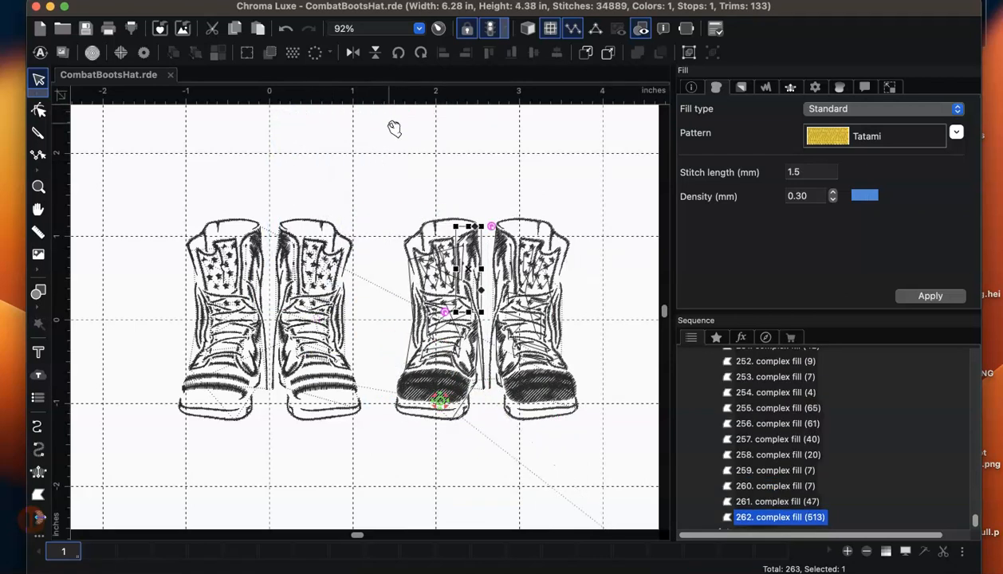
Step: Remove the dark fills covering the toe bands of both broken-apart boots and clear the selection
{"action": "left_click_drag", "start_coordinate": [425, 396], "coordinate": [398, 484]}
{"action": "key", "text": "Delete"}
{"action": "left_click_drag", "start_coordinate": [526, 396], "coordinate": [522, 455]}
{"action": "key", "text": "Delete"}
{"action": "left_click", "coordinate": [414, 437]}
{"action": "left_click", "coordinate": [459, 457]}
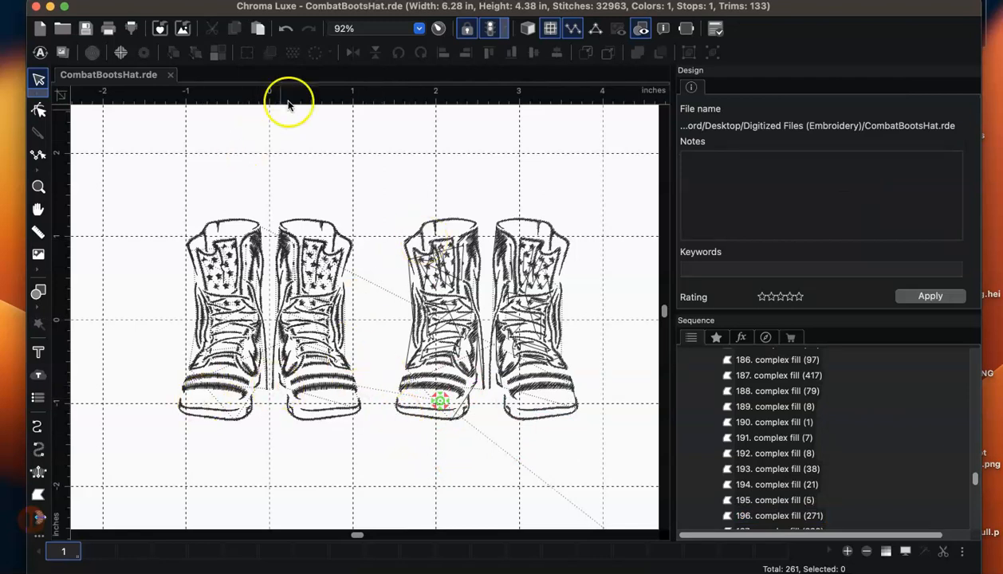
Step: Undo the fill deletions, the Break Apart and the earlier shift of the complex fill boots
{"action": "left_click", "coordinate": [286, 32]}
{"action": "left_click", "coordinate": [287, 32]}
{"action": "left_click", "coordinate": [286, 32]}
{"action": "left_click", "coordinate": [286, 32]}
{"action": "left_click", "coordinate": [286, 32]}
{"action": "left_click", "coordinate": [286, 32]}
{"action": "left_click", "coordinate": [286, 32]}
{"action": "left_click", "coordinate": [286, 32]}
{"action": "left_click", "coordinate": [449, 231]}
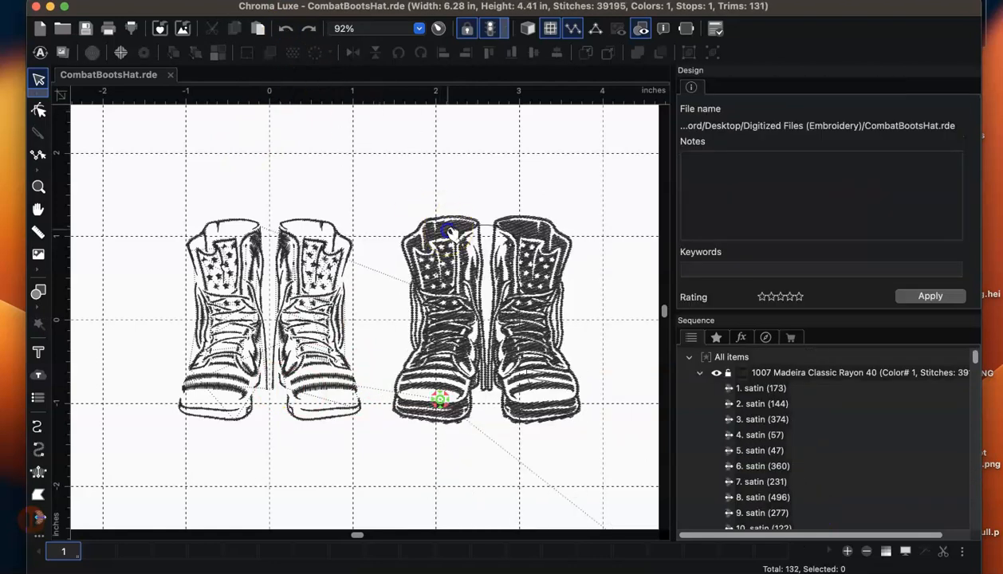
{"action": "left_click", "coordinate": [292, 30]}
{"action": "left_click", "coordinate": [292, 30]}
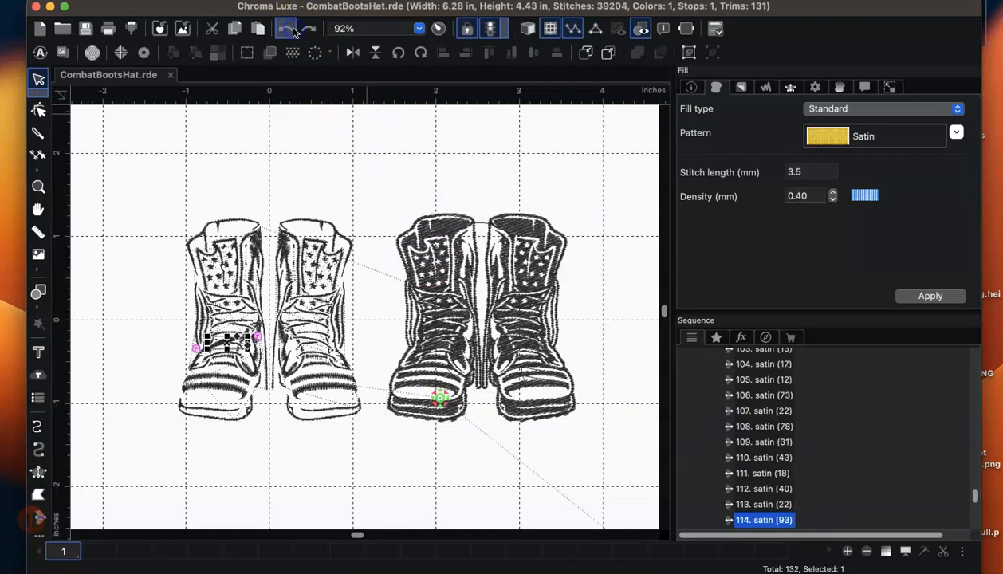
Step: Select the complex fill boots again and apply Break Apart to split them into separate fills
{"action": "left_click", "coordinate": [434, 251]}
{"action": "left_click", "coordinate": [452, 227]}
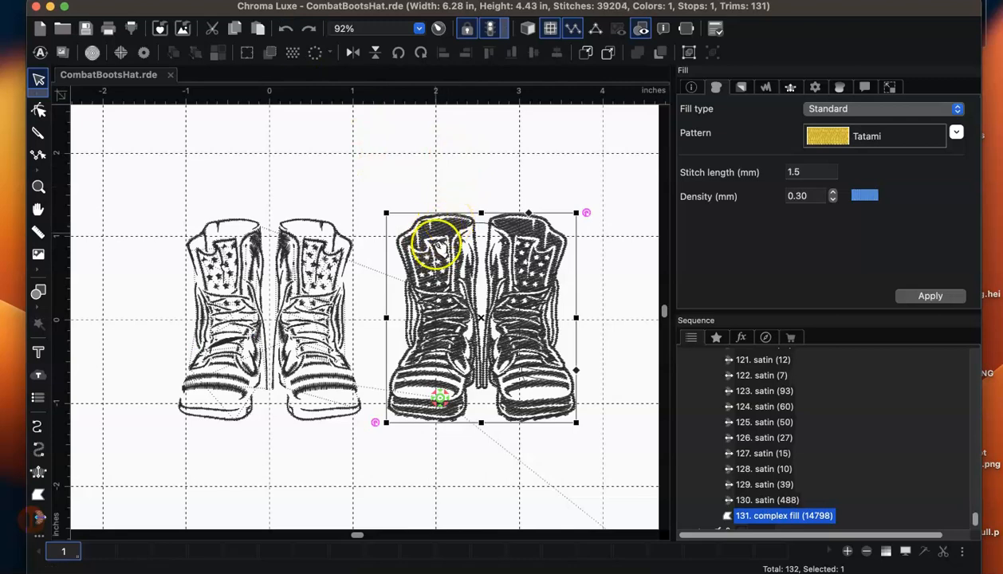
{"action": "scroll", "coordinate": [444, 279], "scroll_direction": "down", "scroll_amount": 1}
{"action": "right_click", "coordinate": [444, 275]}
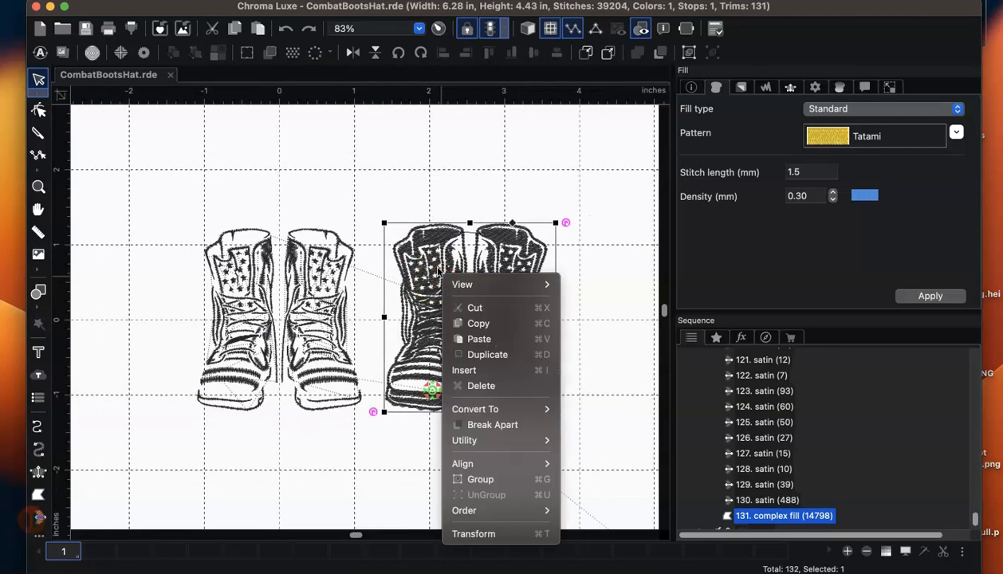
{"action": "left_click", "coordinate": [448, 191]}
{"action": "scroll", "coordinate": [481, 245], "scroll_direction": "up", "scroll_amount": 4}
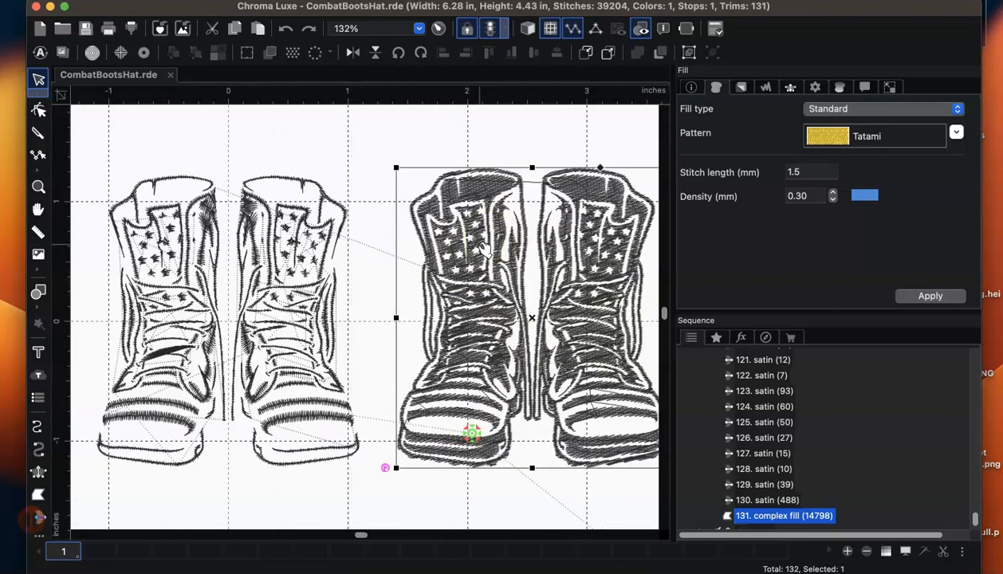
{"action": "right_click", "coordinate": [513, 279]}
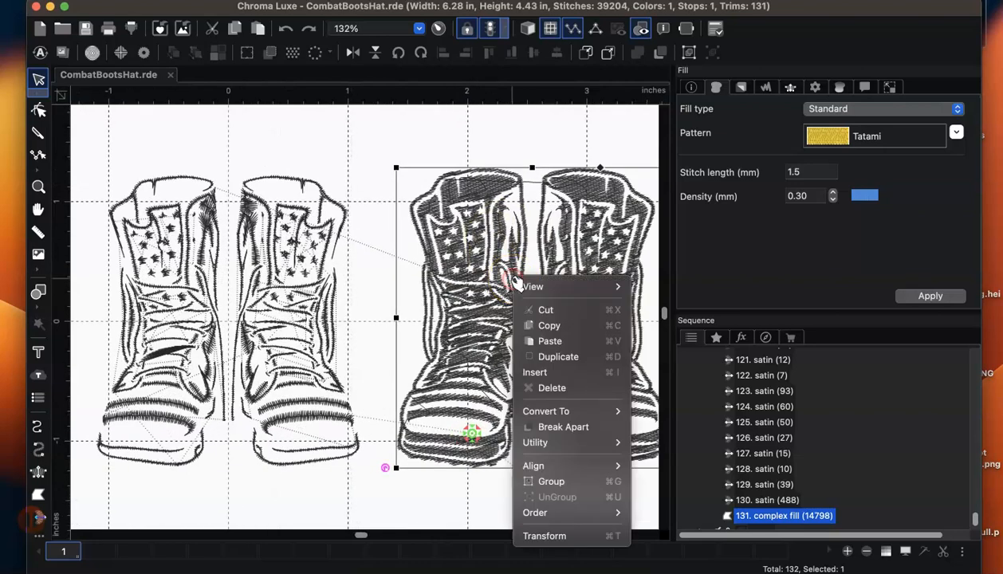
{"action": "left_click", "coordinate": [570, 433]}
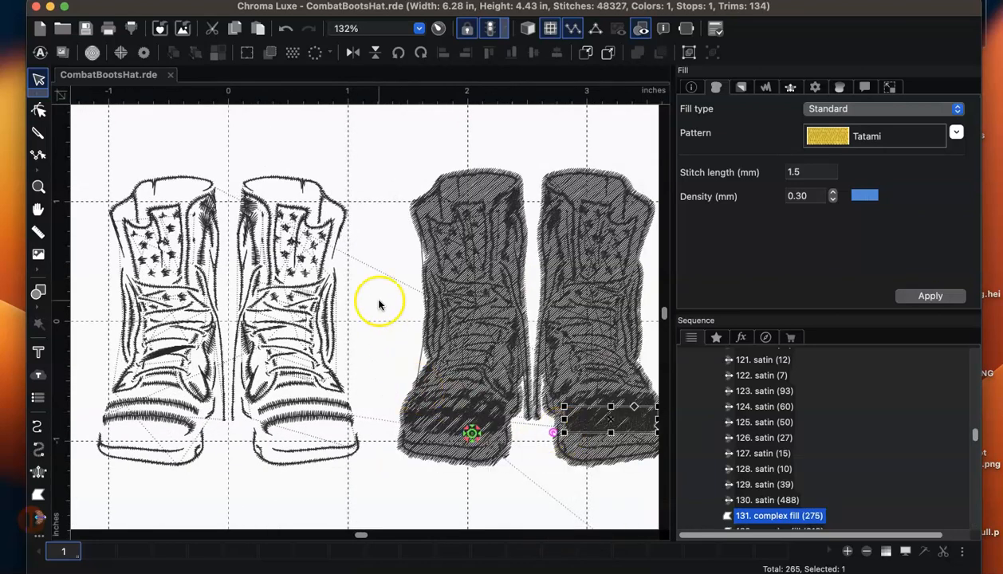
Step: Select the large background fill of the left boot in the filled pair and open its outline nodes and angle line for editing
{"action": "left_click", "coordinate": [38, 208]}
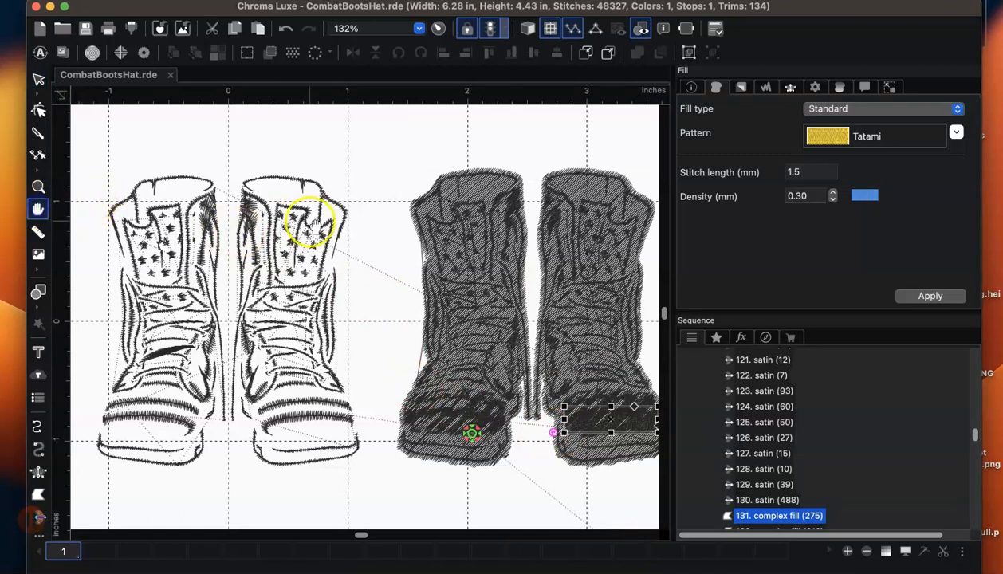
{"action": "left_click", "coordinate": [38, 79]}
{"action": "left_click", "coordinate": [446, 430]}
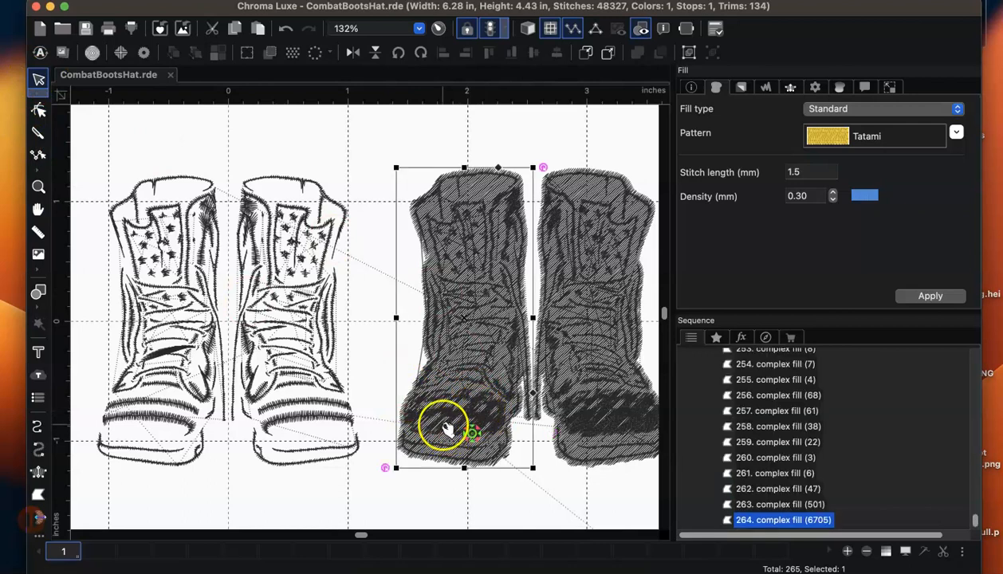
{"action": "left_click", "coordinate": [468, 518]}
{"action": "left_click", "coordinate": [448, 430]}
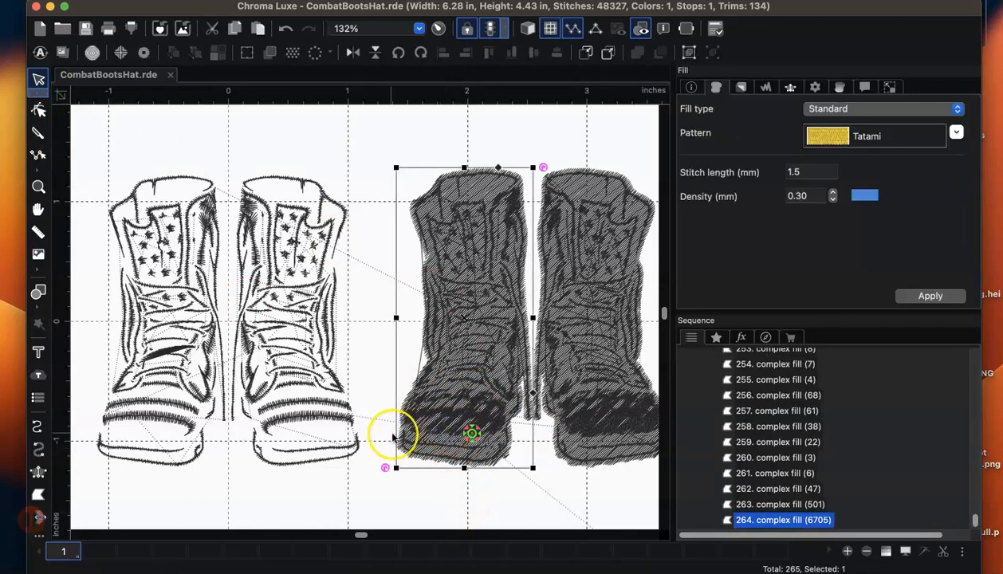
{"action": "left_click", "coordinate": [380, 418]}
{"action": "left_click", "coordinate": [453, 392]}
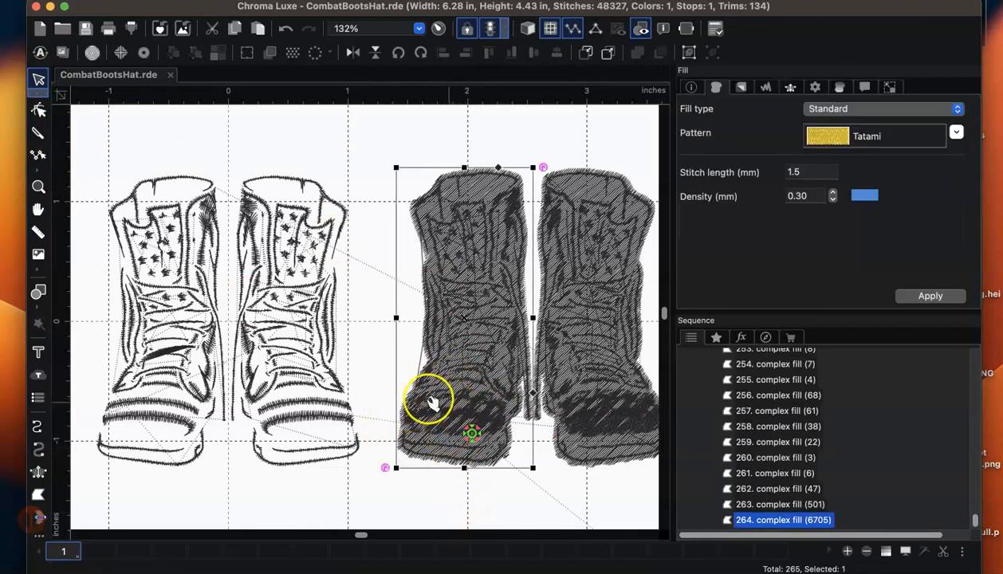
{"action": "left_click", "coordinate": [381, 368]}
{"action": "left_click", "coordinate": [425, 416]}
{"action": "key", "text": "super+plus"}
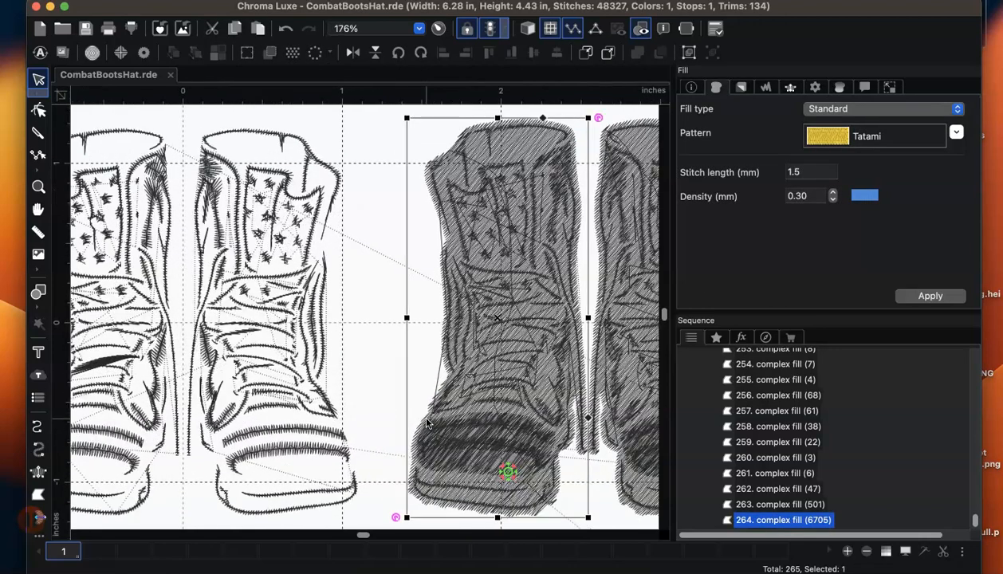
{"action": "key", "text": "super+plus"}
{"action": "left_click", "coordinate": [39, 109]}
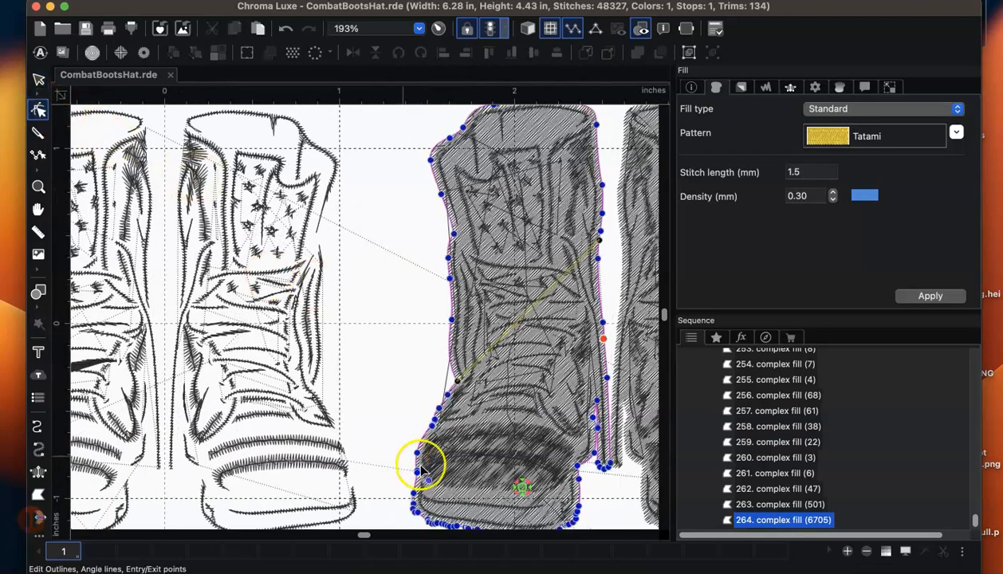
{"action": "left_click", "coordinate": [446, 483]}
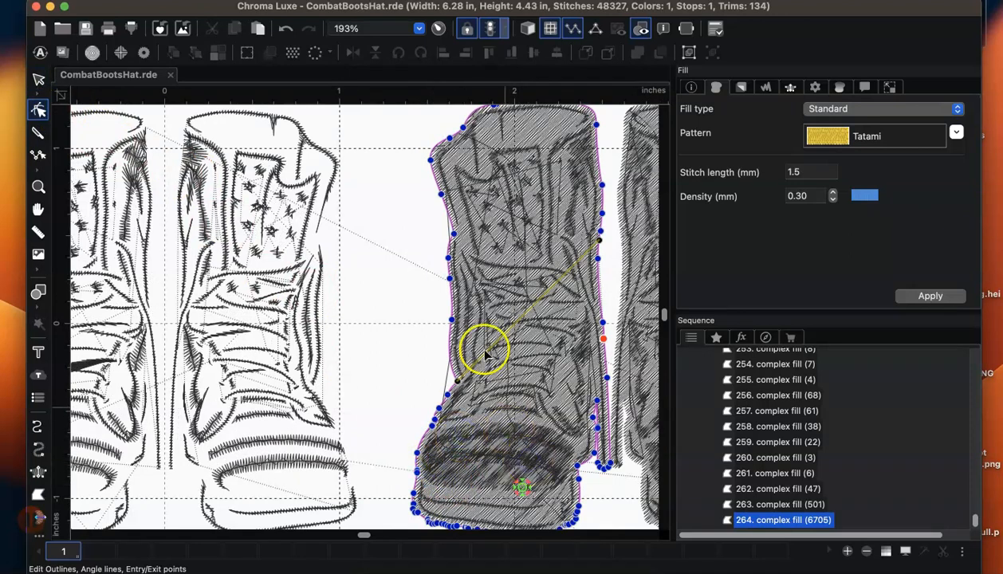
Step: Delete the large background fill of the left boot in the filled pair
{"action": "left_click", "coordinate": [38, 80]}
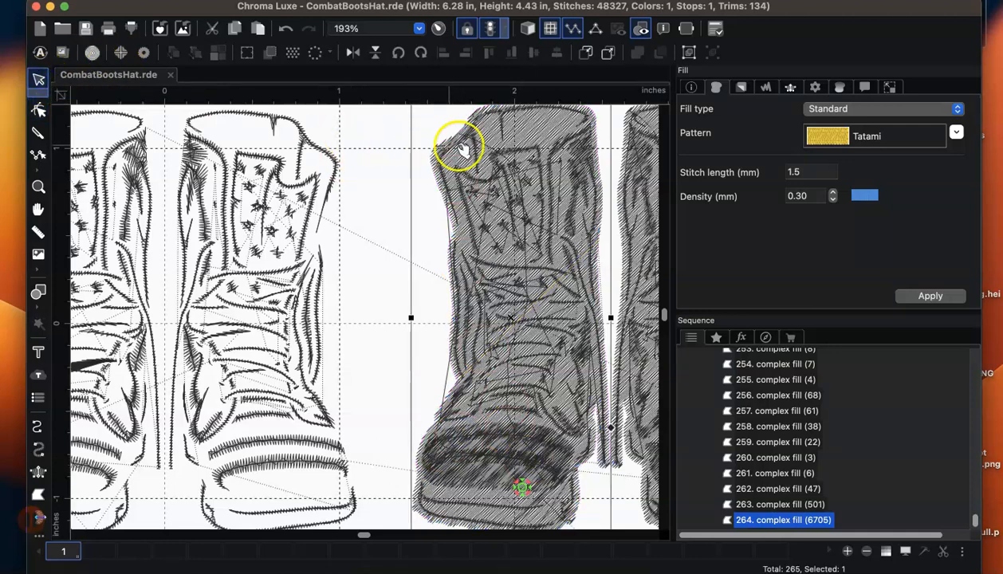
{"action": "scroll", "coordinate": [405, 251], "scroll_direction": "down", "scroll_amount": 4}
{"action": "left_click", "coordinate": [370, 259]}
{"action": "left_click", "coordinate": [437, 210]}
{"action": "key", "text": "Delete"}
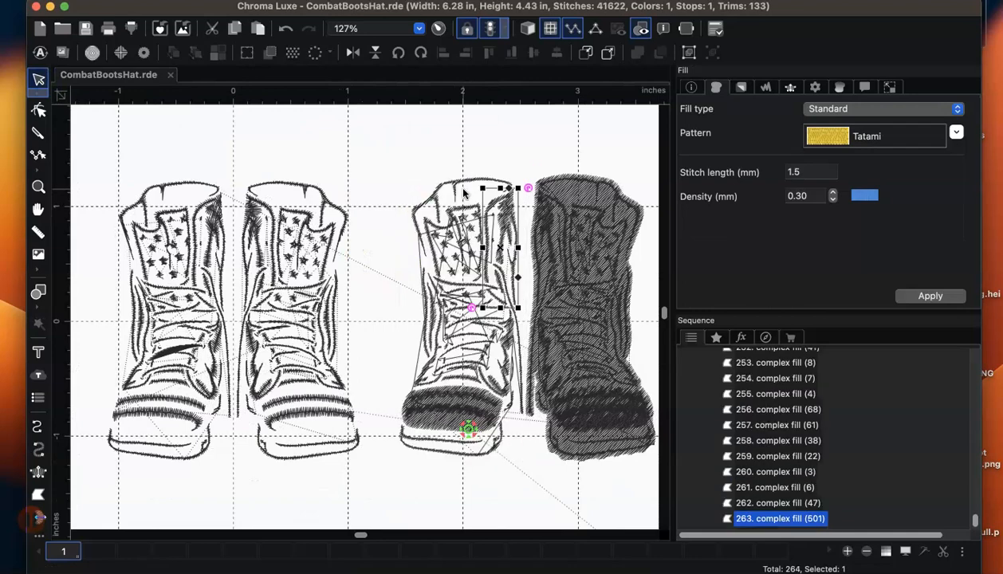
Step: Select the three overlapping toe-band fills of the left broken-apart boot, combine them into one complex fill and clear the selection
{"action": "scroll", "coordinate": [429, 320], "scroll_direction": "up", "scroll_amount": 4}
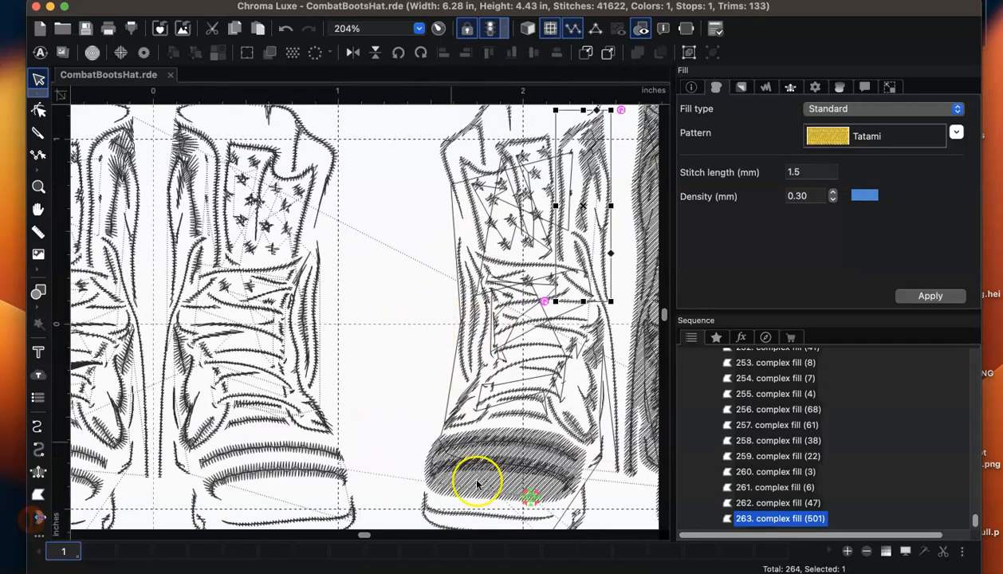
{"action": "left_click", "coordinate": [486, 488]}
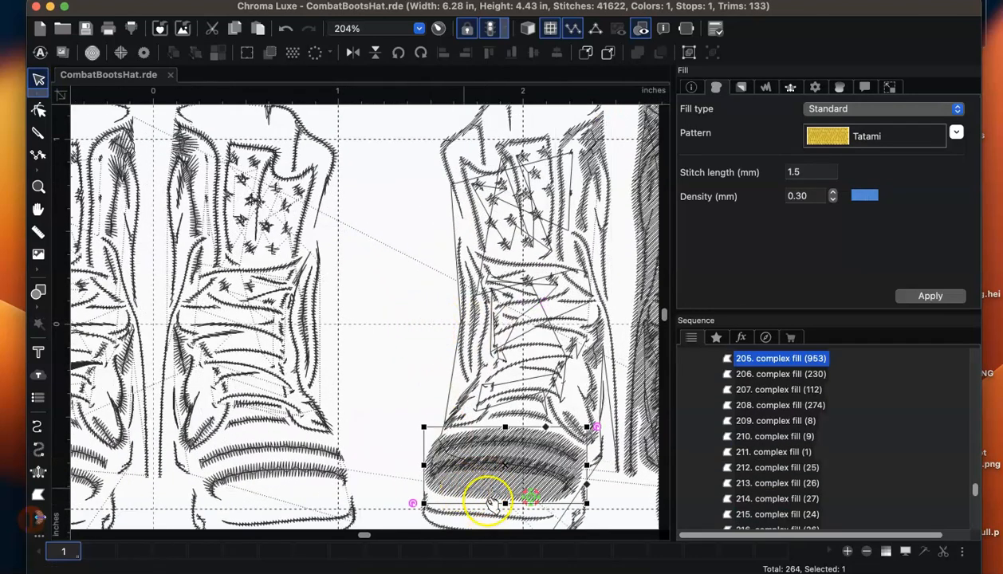
{"action": "left_click", "coordinate": [486, 467], "text": "shift"}
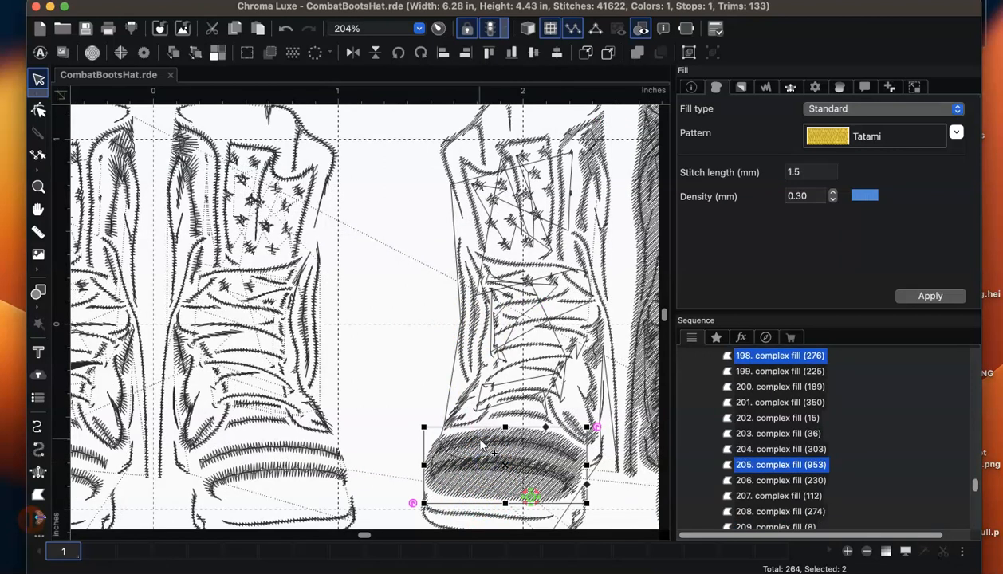
{"action": "left_click", "coordinate": [476, 444], "text": "shift"}
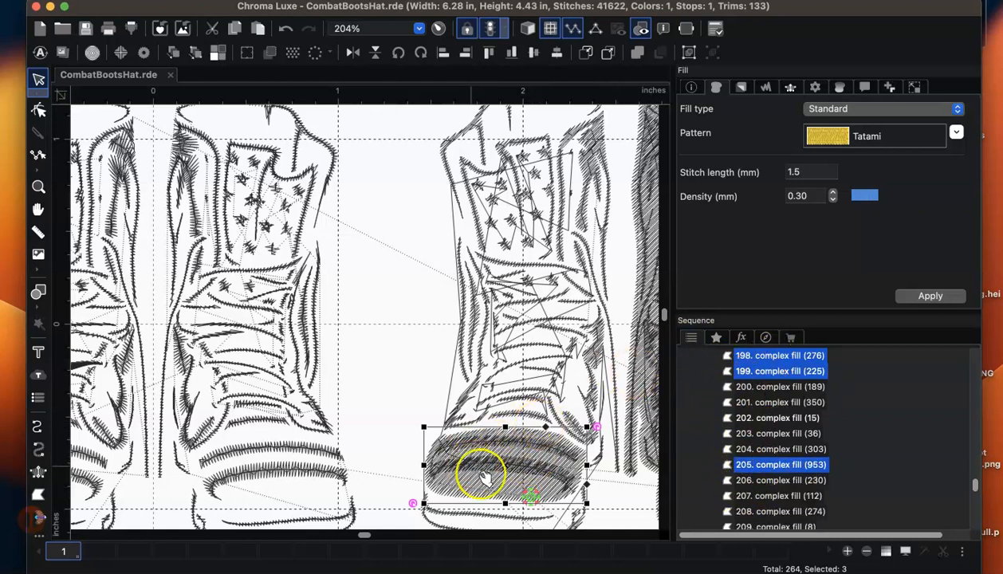
{"action": "right_click", "coordinate": [480, 455]}
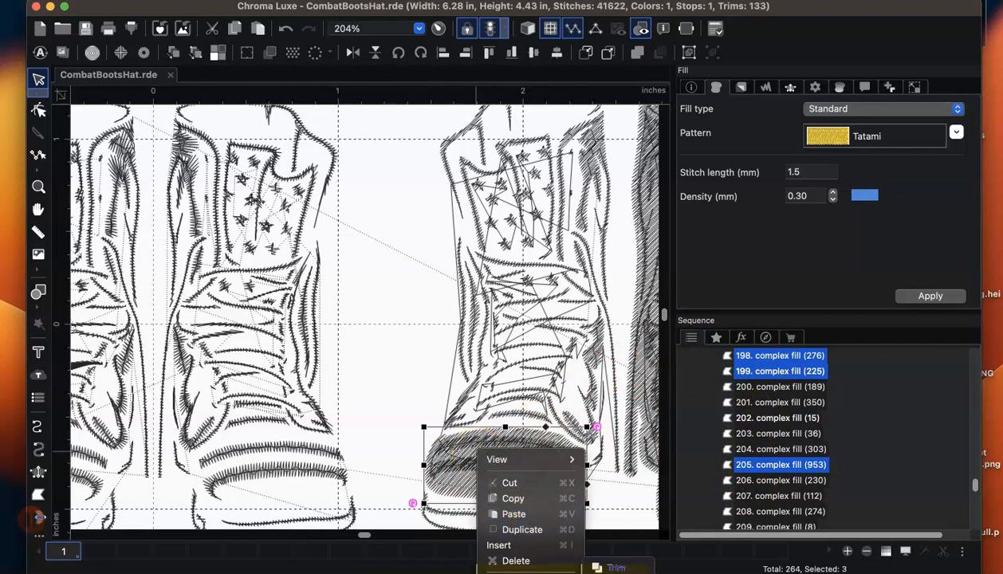
{"action": "mouse_move", "coordinate": [523, 573]}
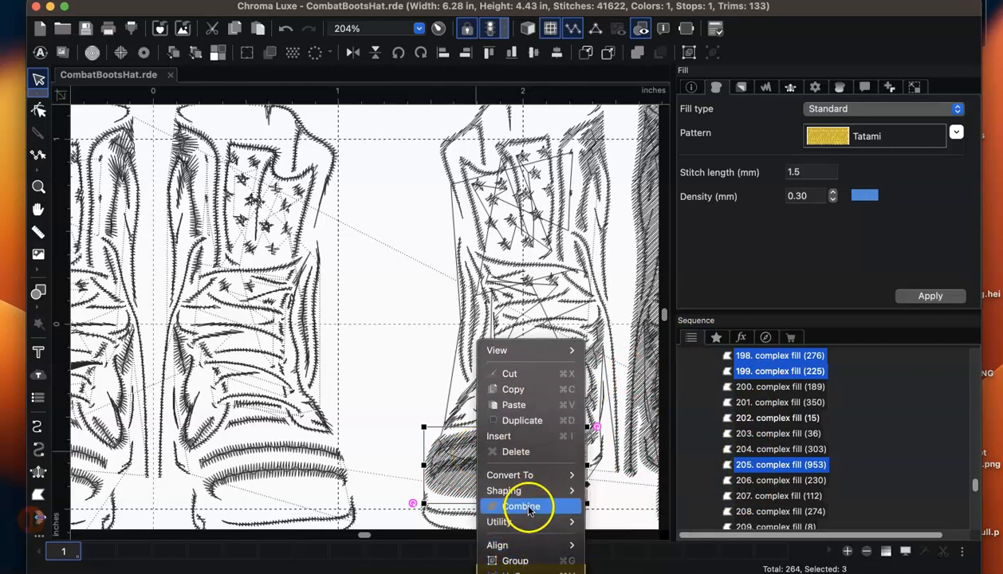
{"action": "left_click", "coordinate": [522, 507]}
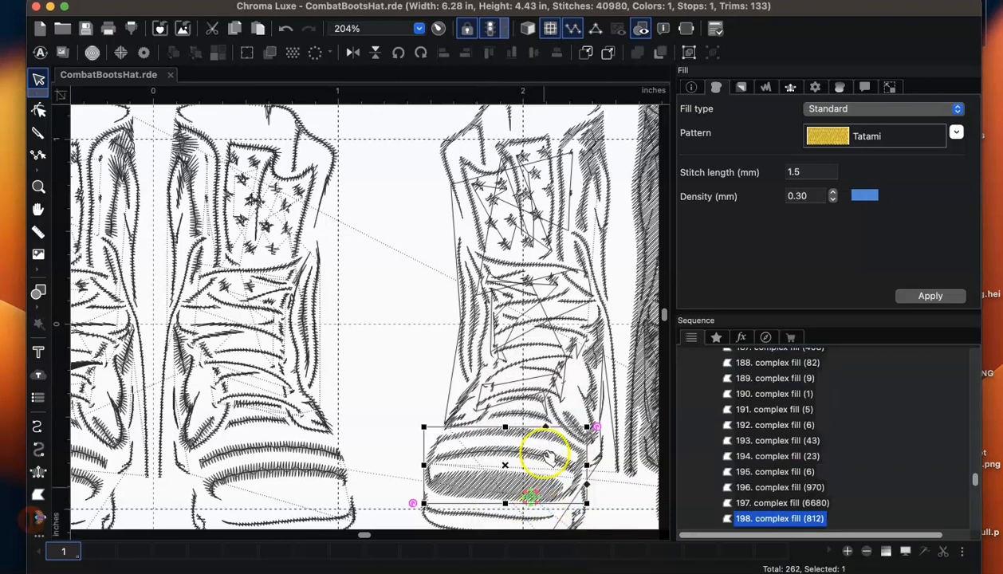
{"action": "scroll", "coordinate": [549, 476], "scroll_direction": "down", "scroll_amount": 5}
{"action": "left_click", "coordinate": [479, 456]}
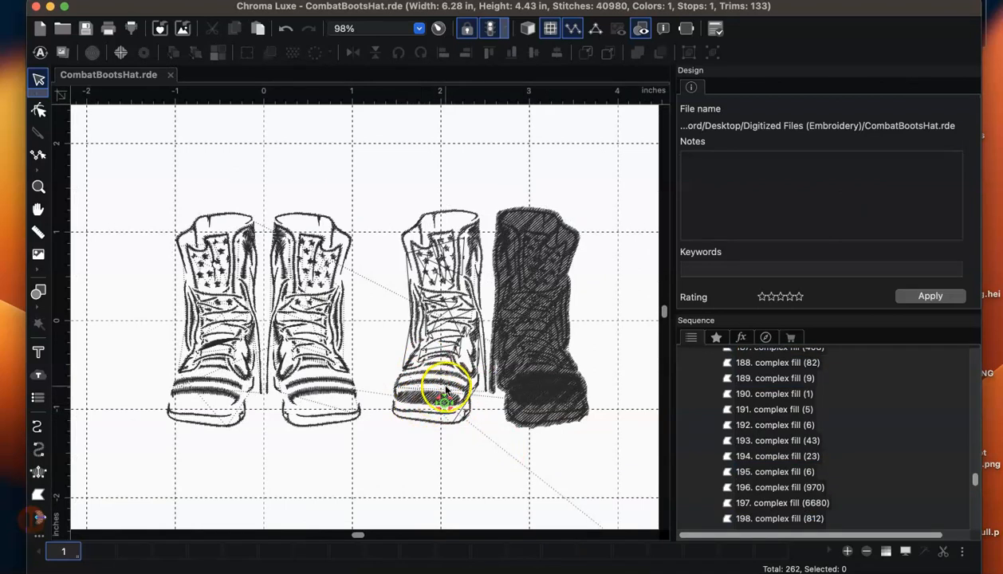
Step: Inspect the satin toe band of the original pair's right boot against the combined toe bands and clear the selection
{"action": "left_click", "coordinate": [336, 394]}
{"action": "left_click", "coordinate": [322, 383]}
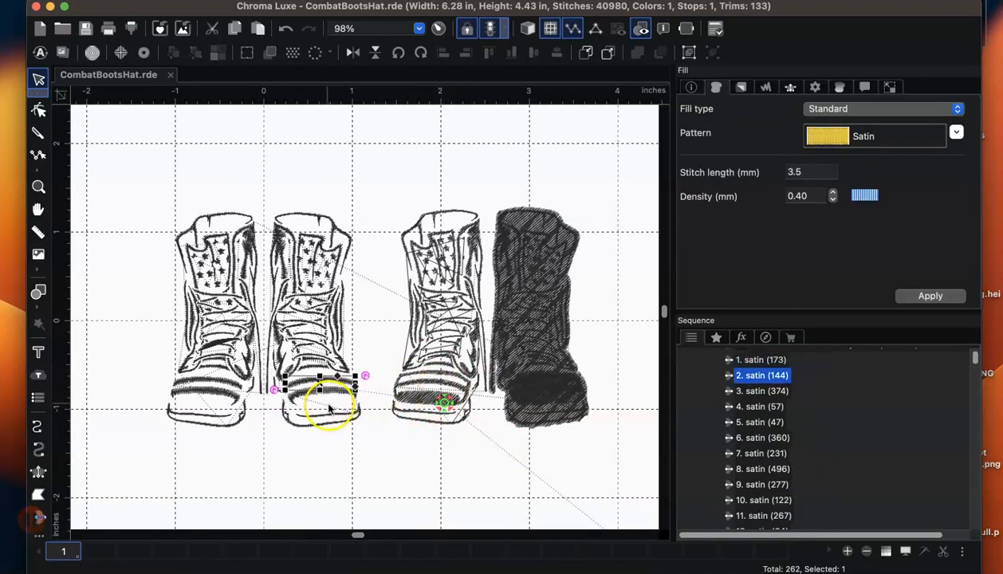
{"action": "left_click", "coordinate": [326, 387]}
{"action": "left_click", "coordinate": [328, 389]}
{"action": "left_click", "coordinate": [436, 390]}
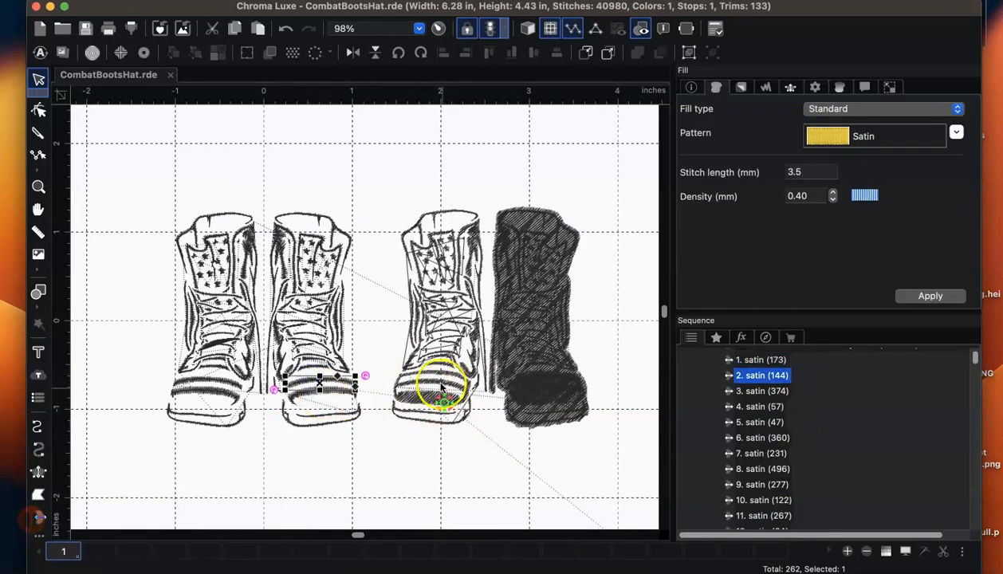
{"action": "left_click", "coordinate": [498, 456]}
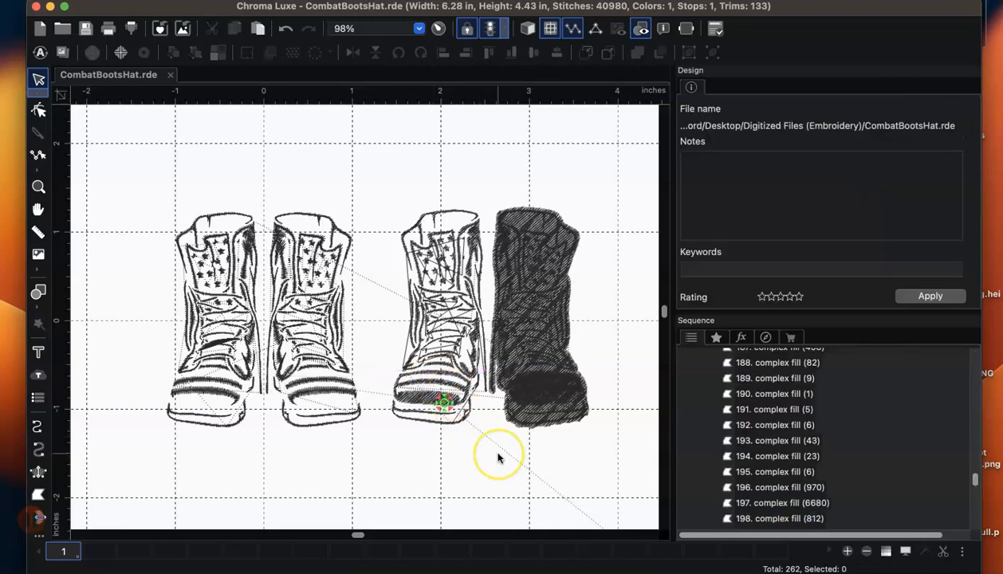
Step: Select all the separate fills of the dark right boot, combine them into one complex fill and clear the selection
{"action": "scroll", "coordinate": [513, 298], "scroll_direction": "up", "scroll_amount": 3}
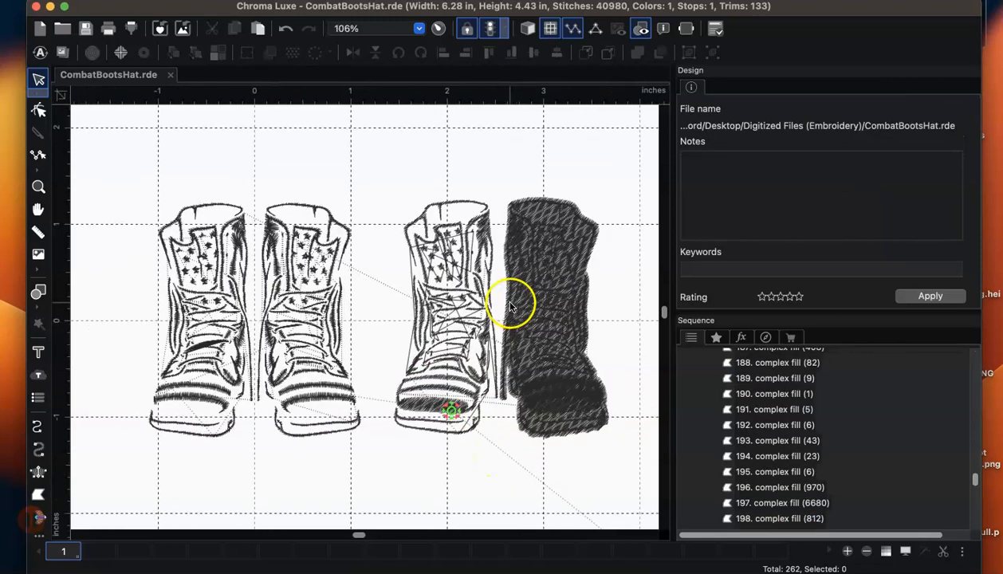
{"action": "left_click", "coordinate": [38, 209]}
{"action": "left_click_drag", "start_coordinate": [336, 236], "coordinate": [195, 217]}
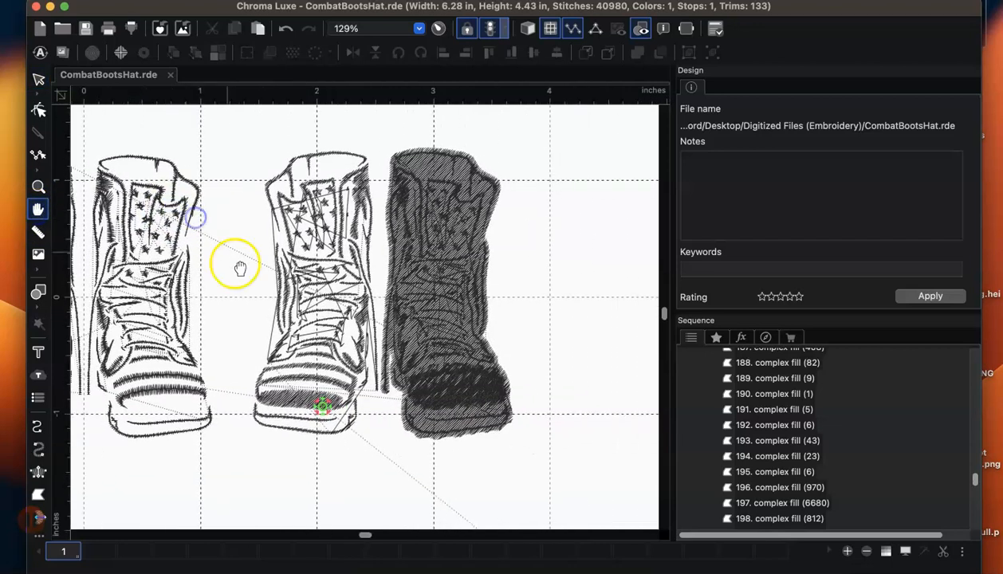
{"action": "left_click", "coordinate": [38, 80]}
{"action": "left_click_drag", "start_coordinate": [553, 120], "coordinate": [378, 456]}
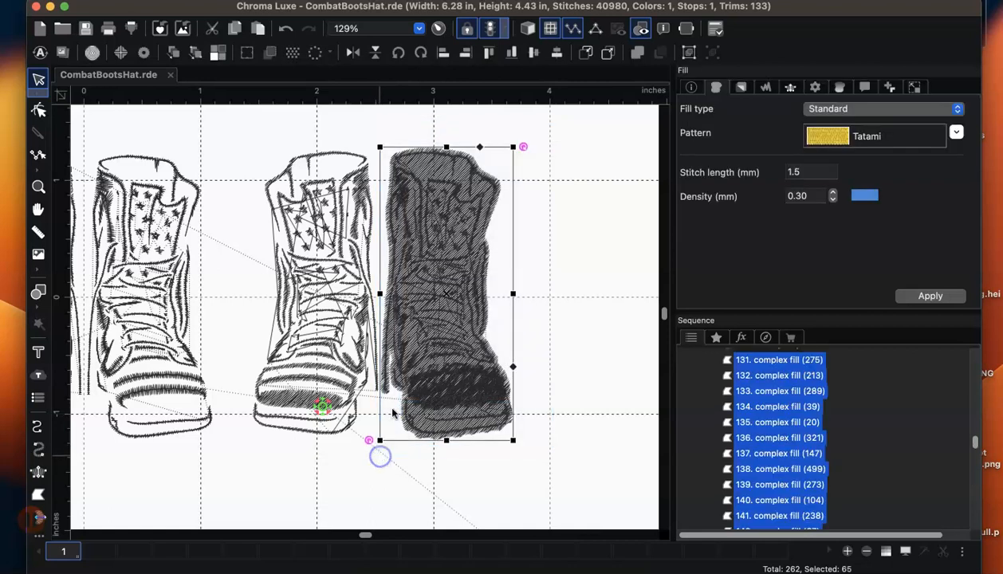
{"action": "right_click", "coordinate": [410, 307]}
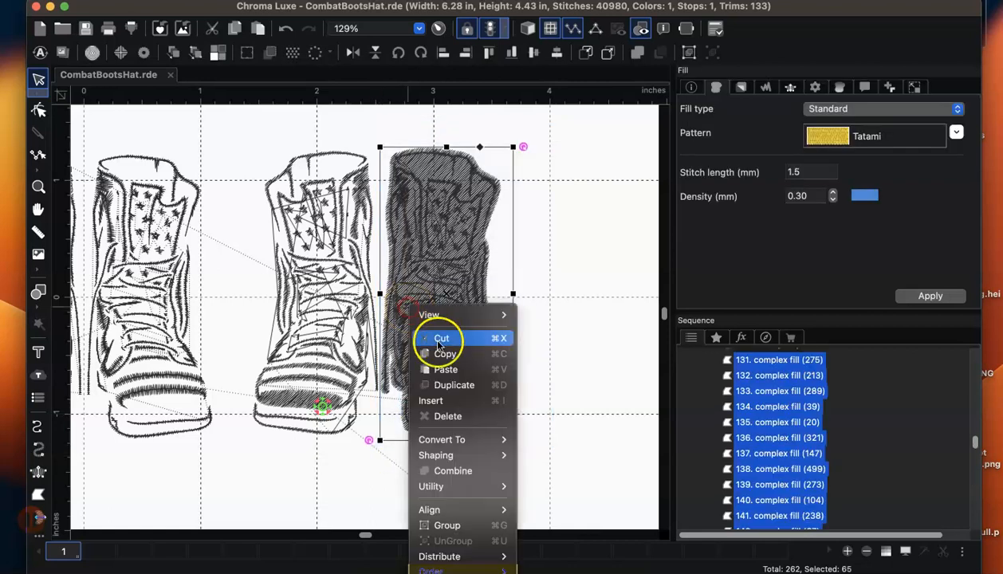
{"action": "left_click", "coordinate": [477, 471]}
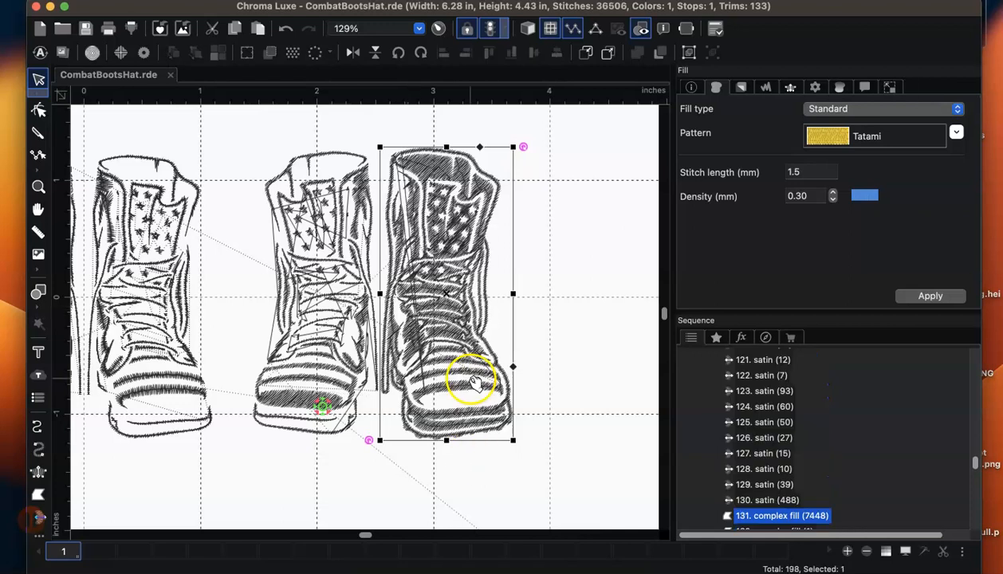
{"action": "left_click", "coordinate": [569, 362]}
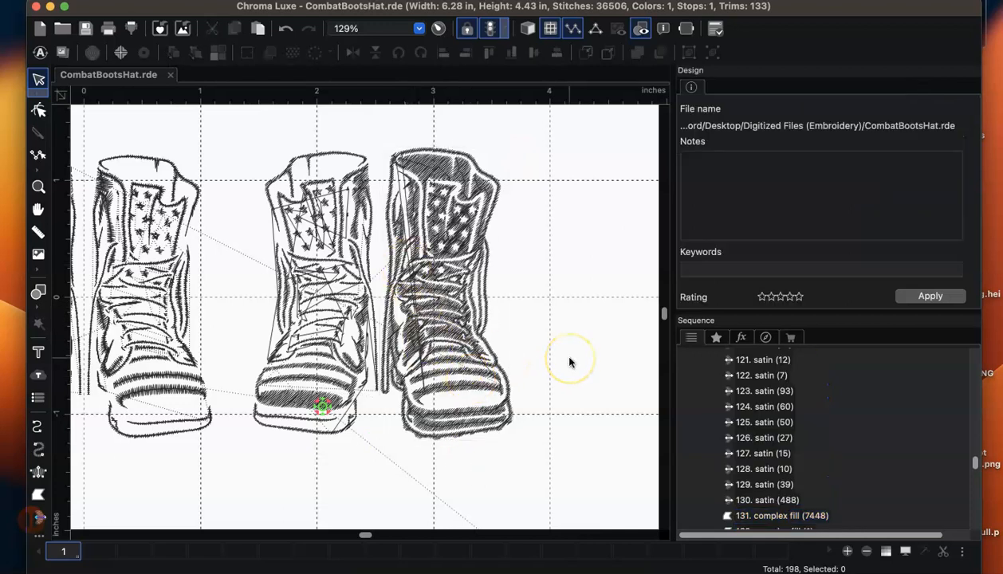
Step: Select the combined right boot fill and break it apart into separate fills again
{"action": "left_click_drag", "start_coordinate": [551, 130], "coordinate": [381, 456]}
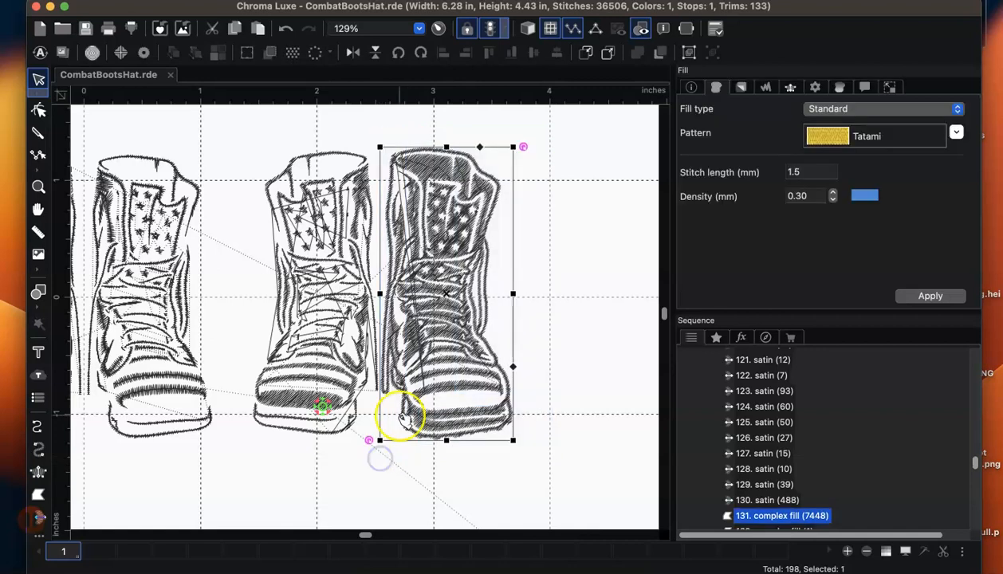
{"action": "right_click", "coordinate": [433, 364]}
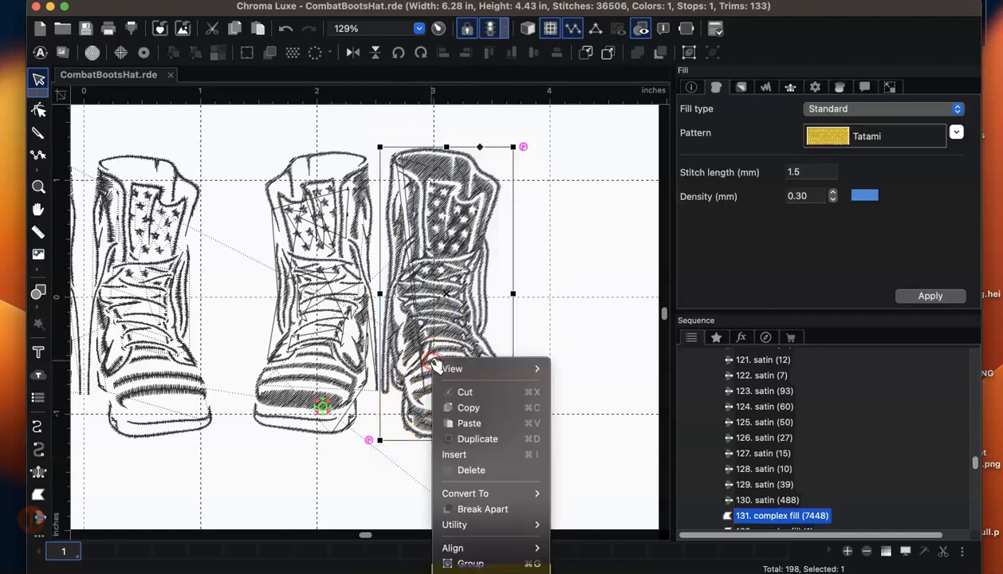
{"action": "left_click", "coordinate": [501, 508]}
{"action": "left_click", "coordinate": [583, 213]}
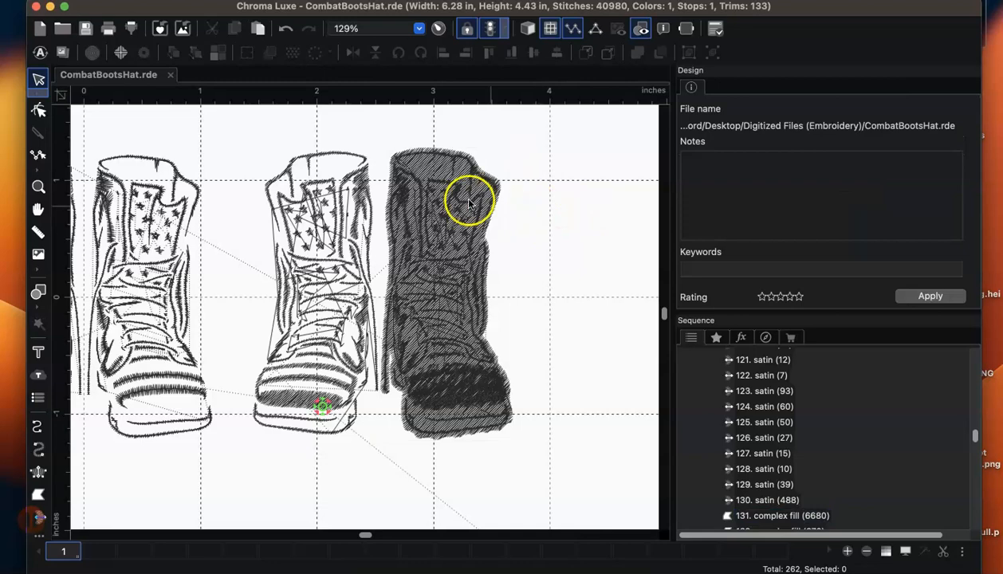
Step: Try to select the star fills together with the starred panel fill on the dark right boot, then clear the selection
{"action": "scroll", "coordinate": [455, 192], "scroll_direction": "up", "scroll_amount": 3}
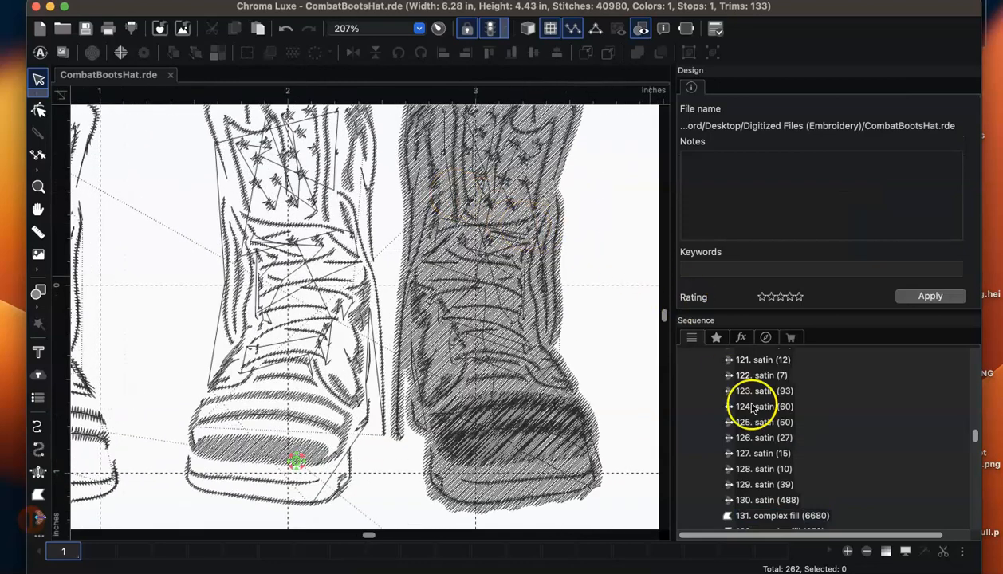
{"action": "left_click", "coordinate": [753, 453]}
{"action": "left_click", "coordinate": [541, 188]}
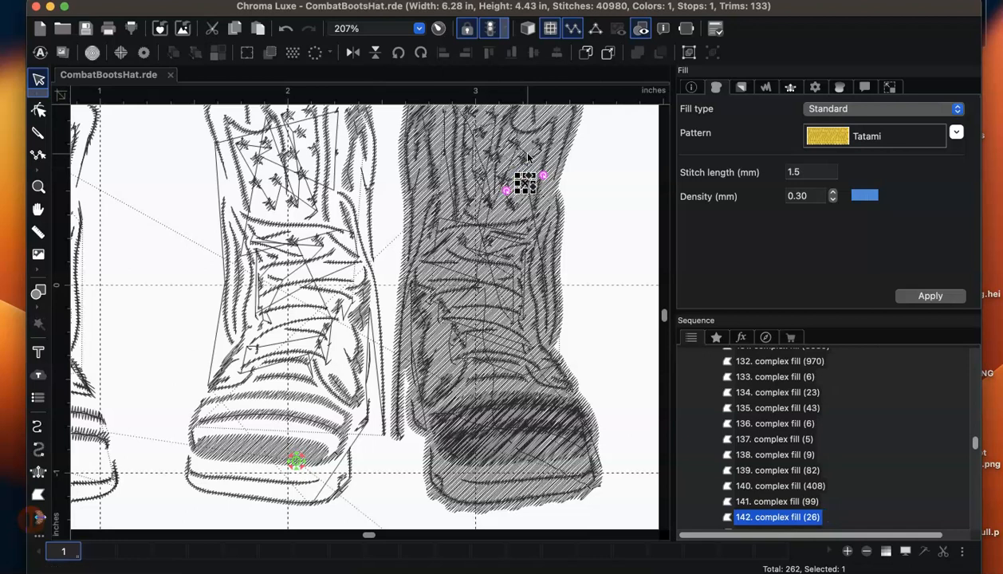
{"action": "left_click_drag", "start_coordinate": [549, 137], "coordinate": [497, 158]}
{"action": "left_click", "coordinate": [496, 157], "text": "super"}
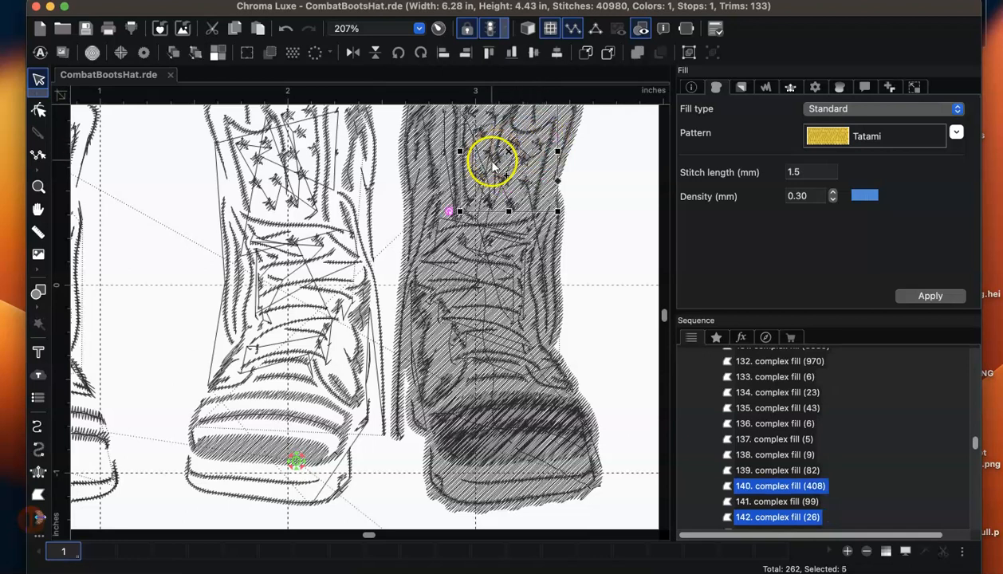
{"action": "left_click", "coordinate": [488, 157], "text": "super"}
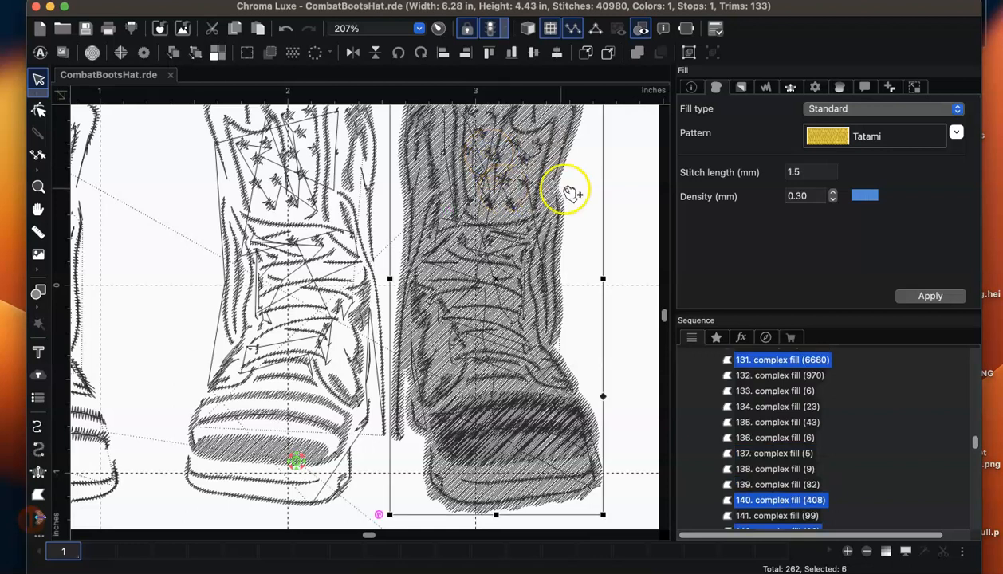
{"action": "left_click", "coordinate": [613, 186]}
Step: Examine which parts of the dark right boot the individual complex fills numbered 133 to 143 in the sequence cover
{"action": "left_click", "coordinate": [510, 199]}
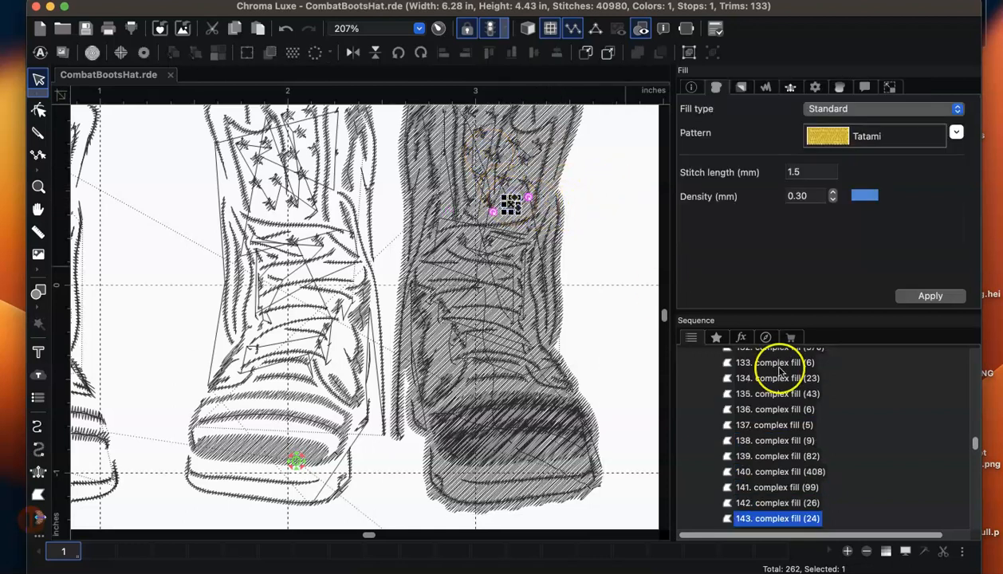
{"action": "left_click", "coordinate": [790, 489]}
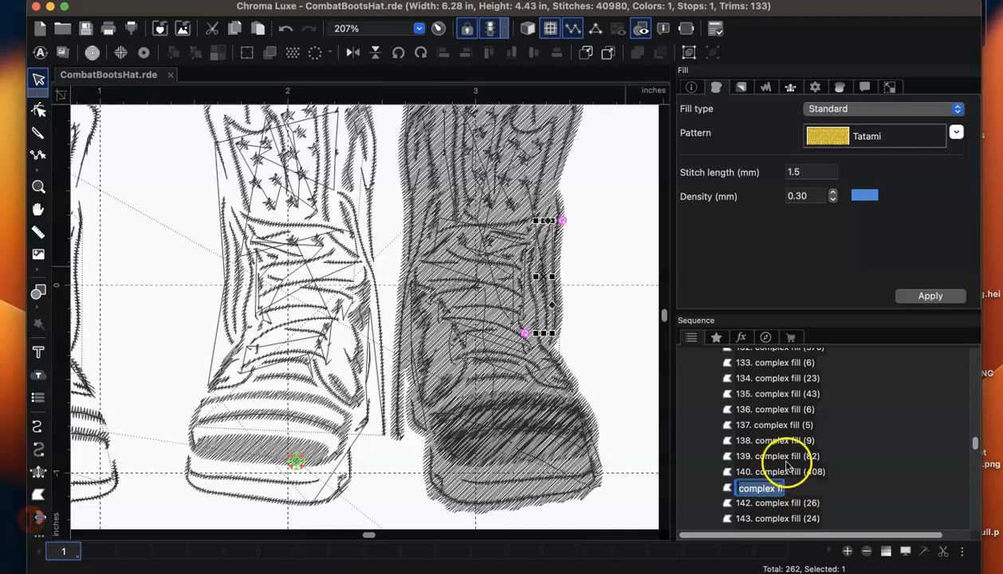
{"action": "left_click", "coordinate": [775, 456]}
{"action": "left_click", "coordinate": [778, 440]}
{"action": "left_click", "coordinate": [783, 425]}
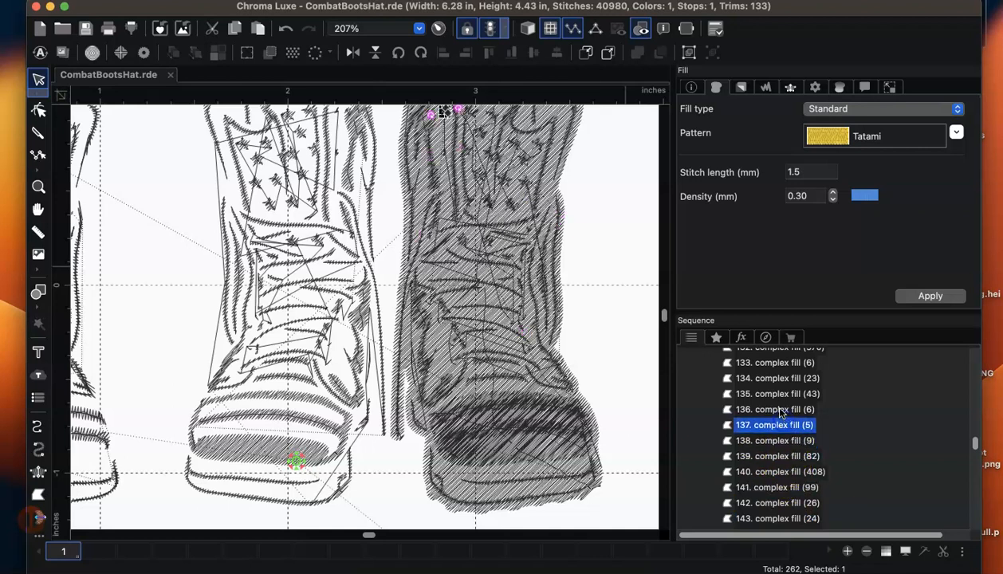
{"action": "left_click", "coordinate": [780, 410]}
{"action": "left_click", "coordinate": [772, 394]}
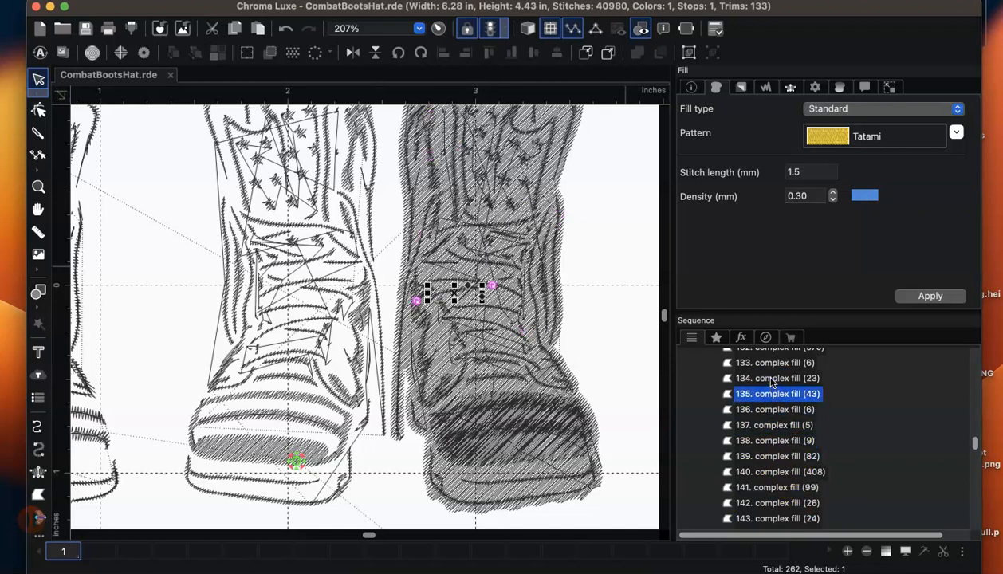
{"action": "left_click", "coordinate": [772, 378]}
{"action": "left_click", "coordinate": [772, 364]}
{"action": "scroll", "coordinate": [785, 450], "scroll_direction": "down", "scroll_amount": 5}
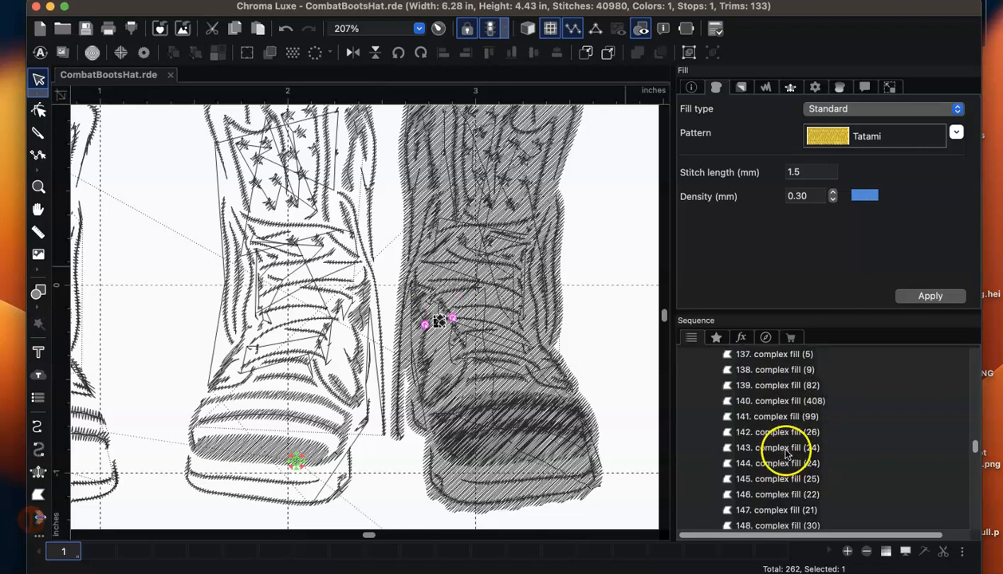
{"action": "left_click", "coordinate": [773, 423]}
{"action": "left_click", "coordinate": [769, 396]}
{"action": "left_click", "coordinate": [769, 423]}
{"action": "left_click", "coordinate": [769, 408]}
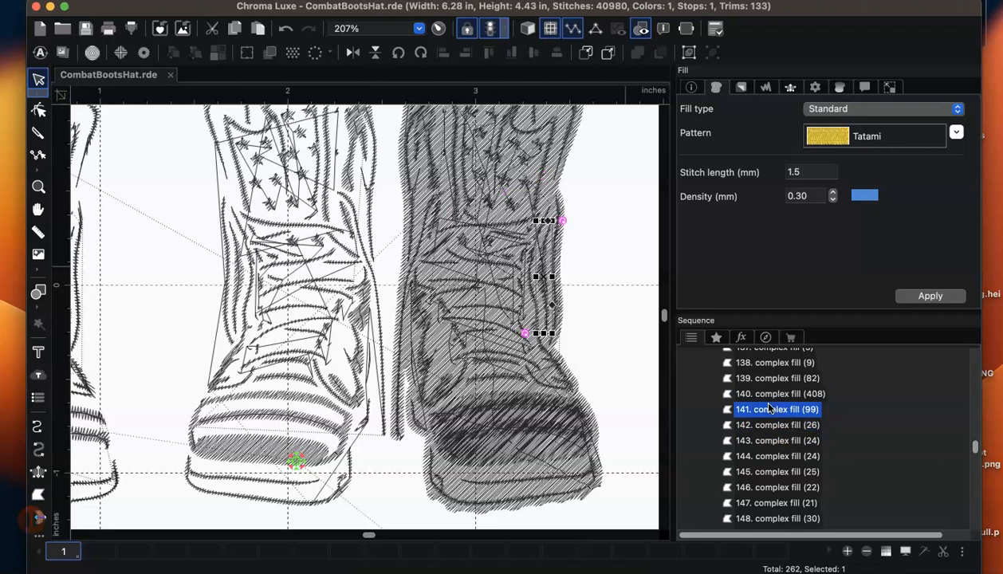
{"action": "left_click", "coordinate": [767, 395]}
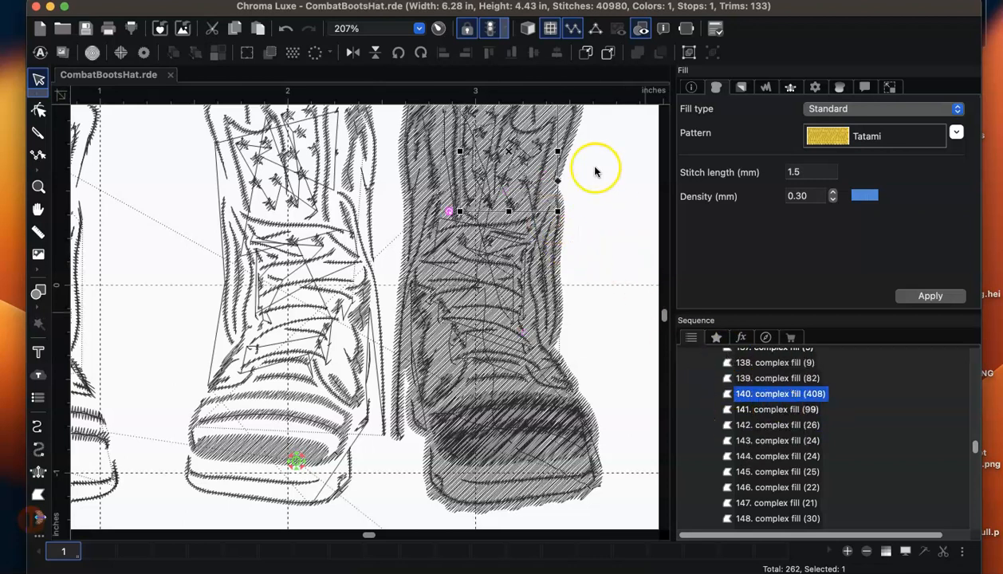
{"action": "left_click", "coordinate": [633, 195]}
{"action": "left_click", "coordinate": [511, 204]}
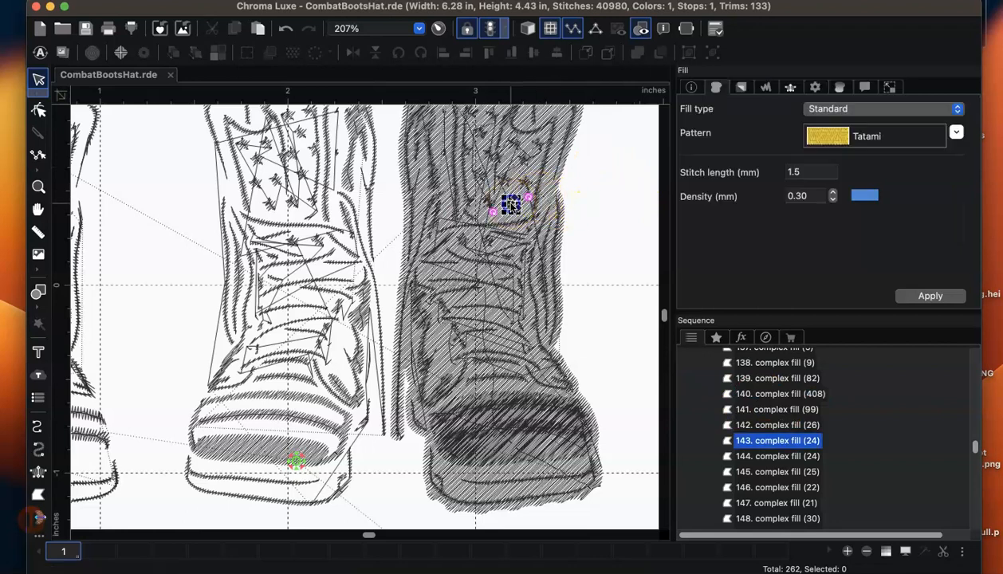
{"action": "left_click", "coordinate": [496, 205], "text": "shift"}
{"action": "left_click", "coordinate": [466, 198], "text": "shift"}
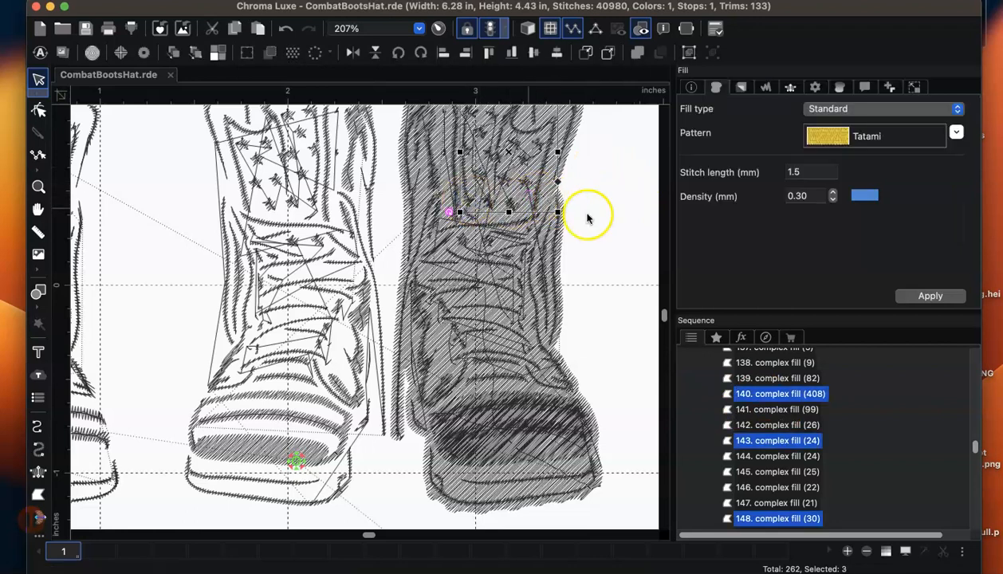
{"action": "left_click", "coordinate": [621, 199]}
Step: Combine six star fills on the dark right boot with its large background complex fill, then clear the selection
{"action": "left_click", "coordinate": [511, 204]}
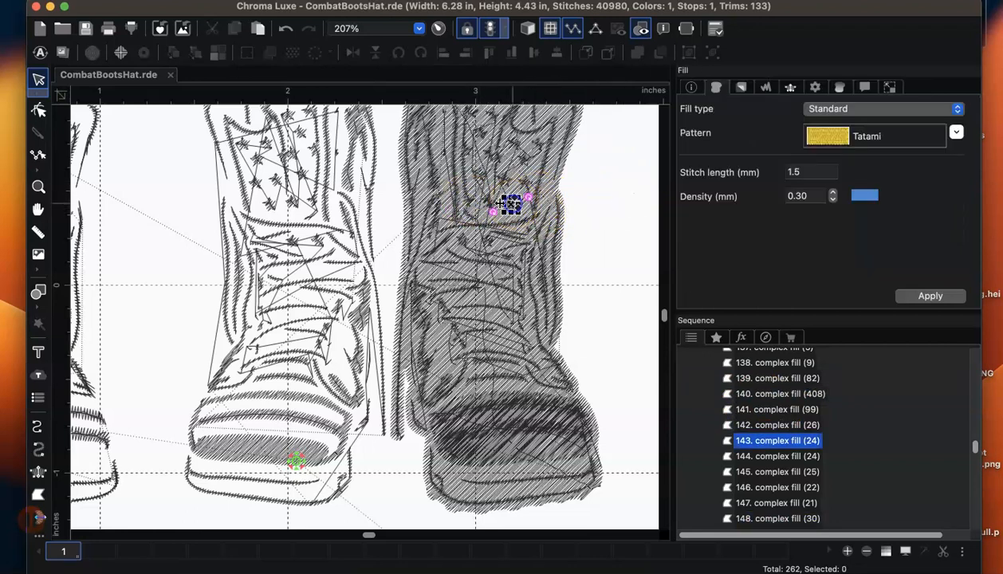
{"action": "left_click", "coordinate": [490, 205], "text": "shift"}
{"action": "left_click", "coordinate": [522, 179], "text": "shift"}
{"action": "left_click", "coordinate": [508, 172], "text": "shift"}
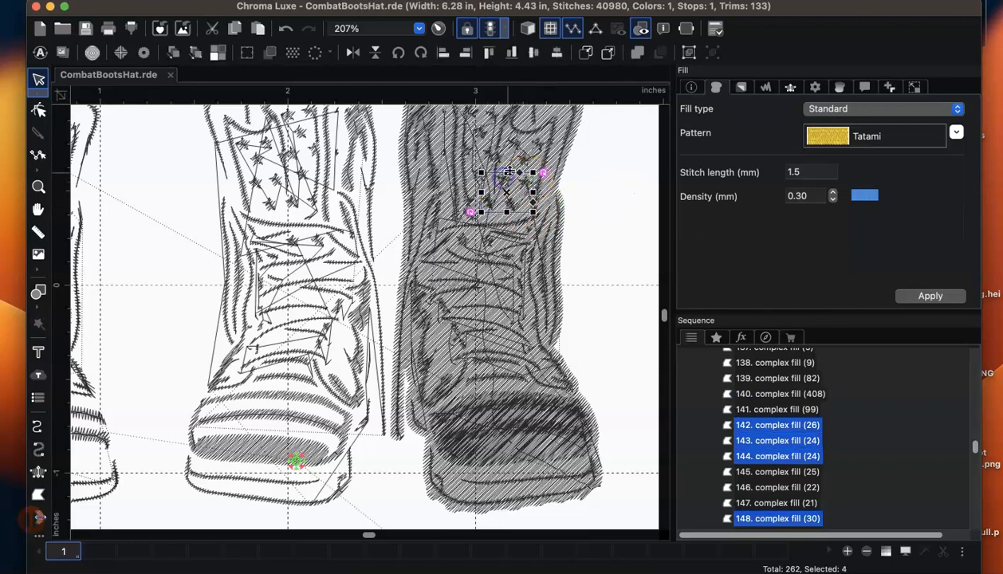
{"action": "left_click", "coordinate": [534, 150], "text": "shift"}
{"action": "left_click", "coordinate": [539, 148], "text": "shift"}
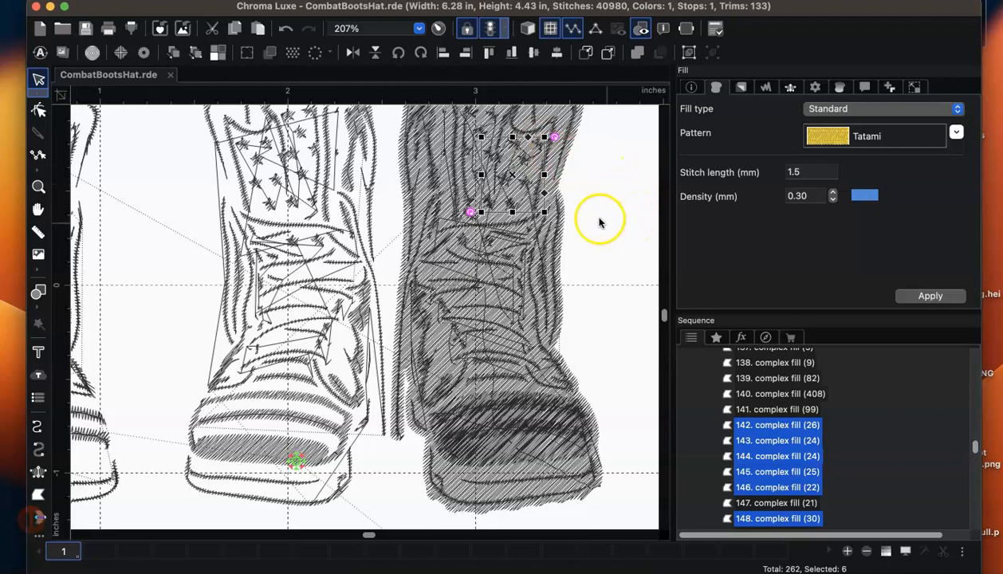
{"action": "left_click", "coordinate": [551, 194], "text": "shift"}
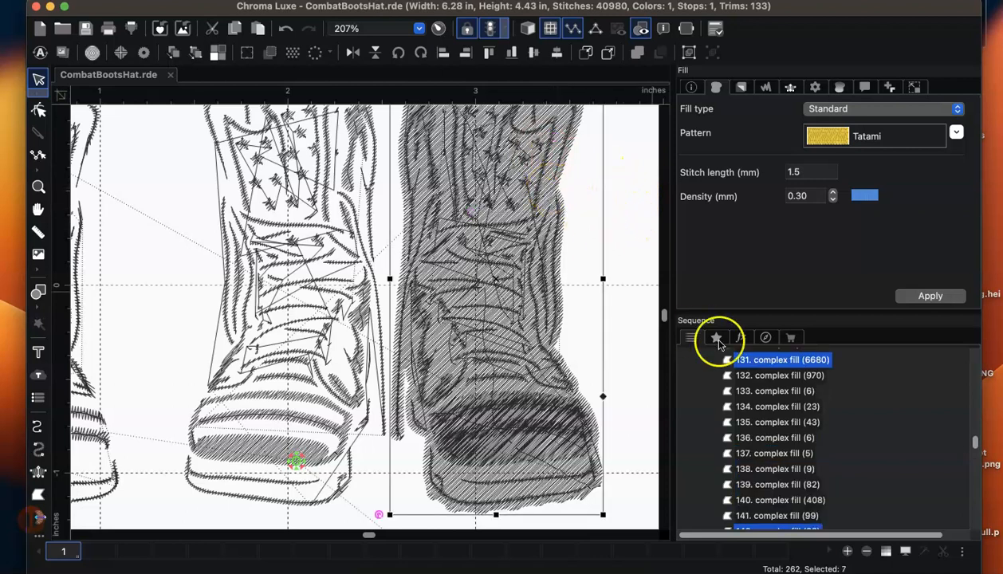
{"action": "right_click", "coordinate": [558, 203]}
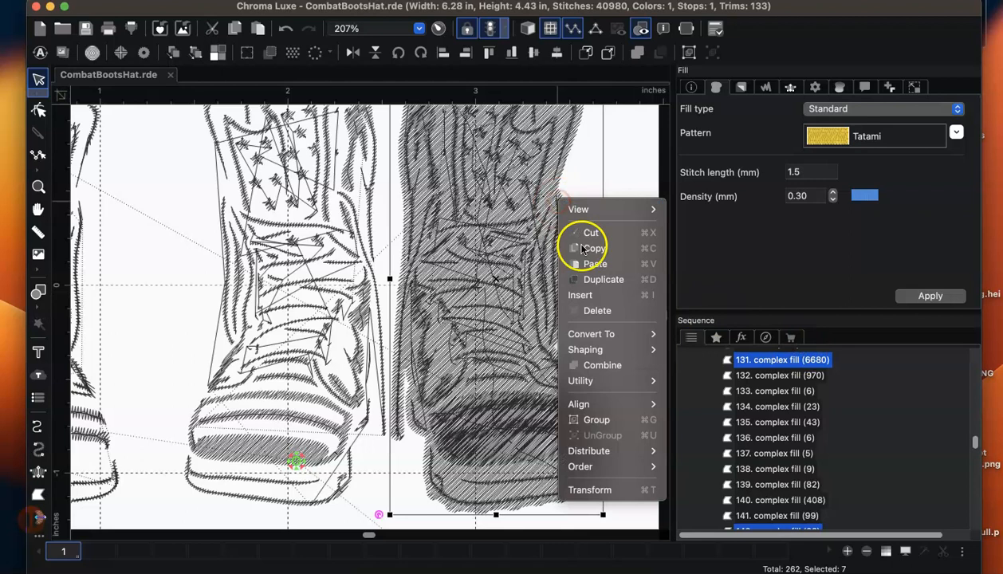
{"action": "left_click", "coordinate": [617, 360]}
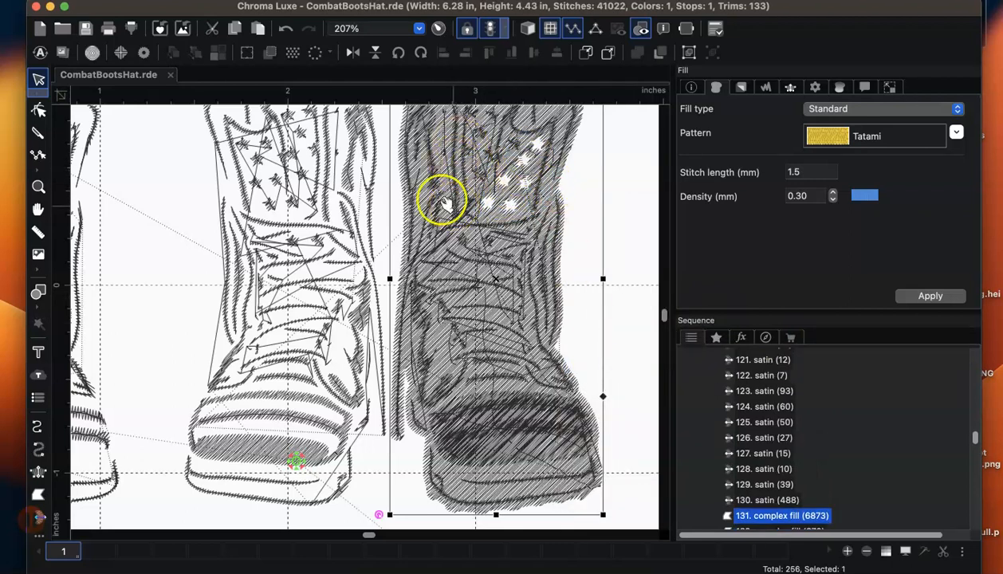
{"action": "left_click", "coordinate": [622, 277]}
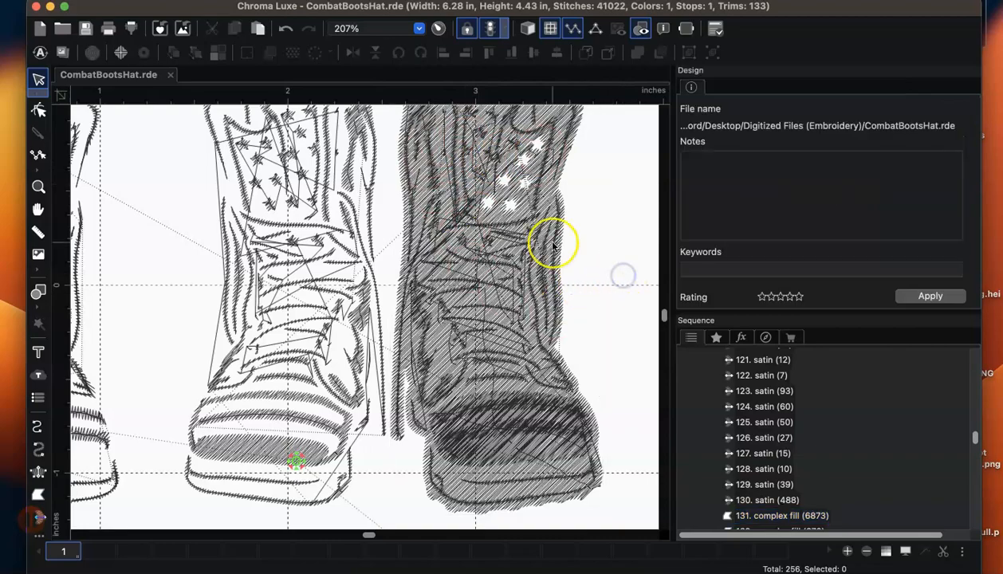
Step: Open the overly dense satin lace stripe on the leftmost boot for editing its outlines and angle lines
{"action": "scroll", "coordinate": [548, 240], "scroll_direction": "down", "scroll_amount": 5}
{"action": "scroll", "coordinate": [552, 248], "scroll_direction": "up", "scroll_amount": 4}
{"action": "scroll", "coordinate": [463, 320], "scroll_direction": "up", "scroll_amount": 2}
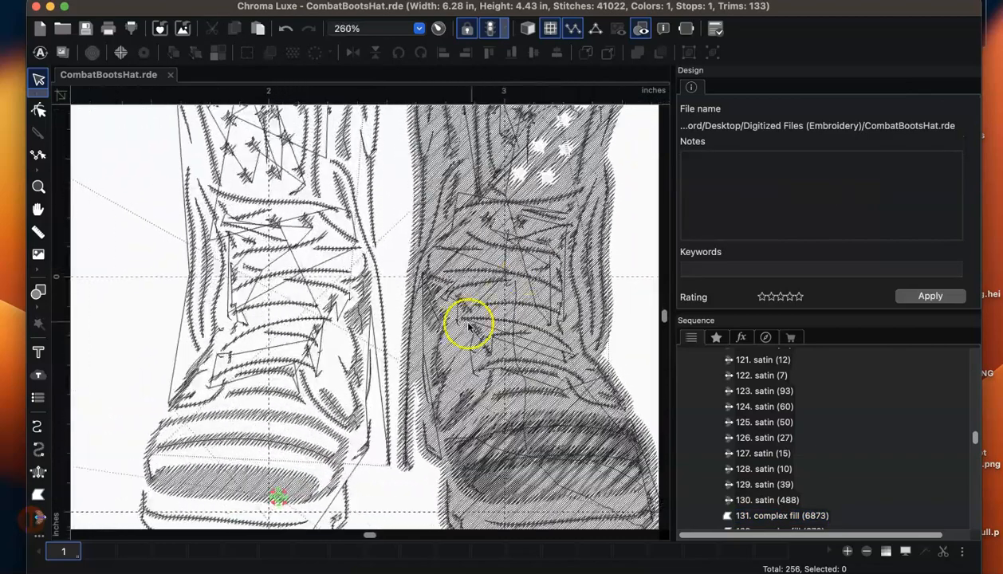
{"action": "scroll", "coordinate": [437, 302], "scroll_direction": "down", "scroll_amount": 5}
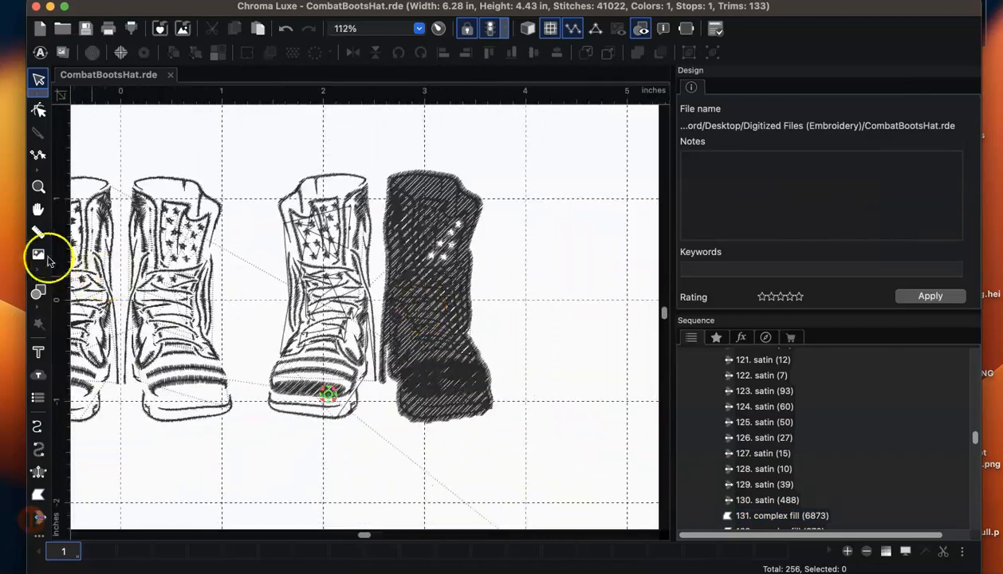
{"action": "left_click", "coordinate": [38, 209]}
{"action": "scroll", "coordinate": [351, 188], "scroll_direction": "up", "scroll_amount": 3}
{"action": "scroll", "coordinate": [413, 191], "scroll_direction": "up", "scroll_amount": 5}
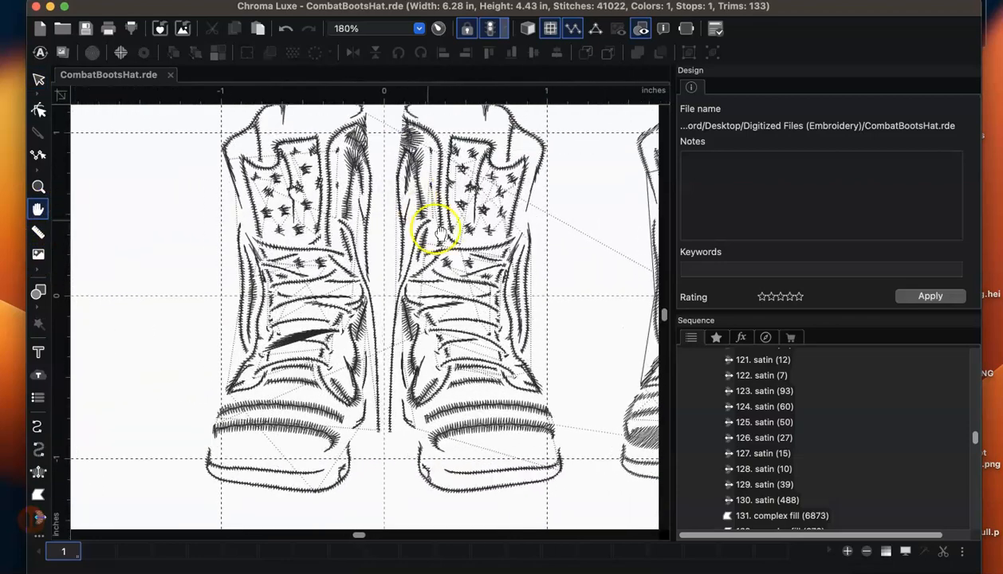
{"action": "left_click_drag", "start_coordinate": [425, 288], "coordinate": [504, 258]}
{"action": "left_click", "coordinate": [38, 109]}
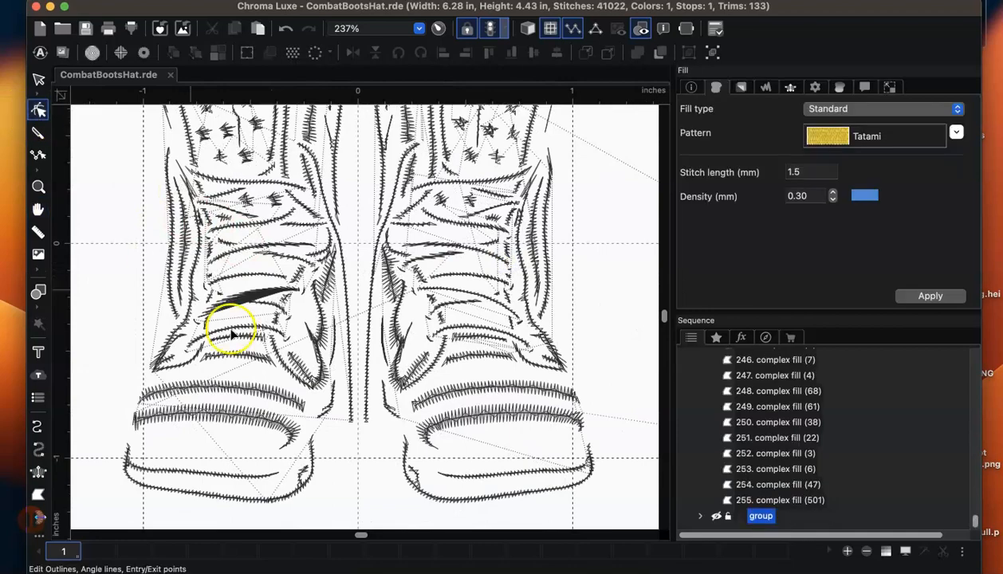
{"action": "left_click", "coordinate": [255, 293]}
{"action": "scroll", "coordinate": [263, 260], "scroll_direction": "up", "scroll_amount": 12}
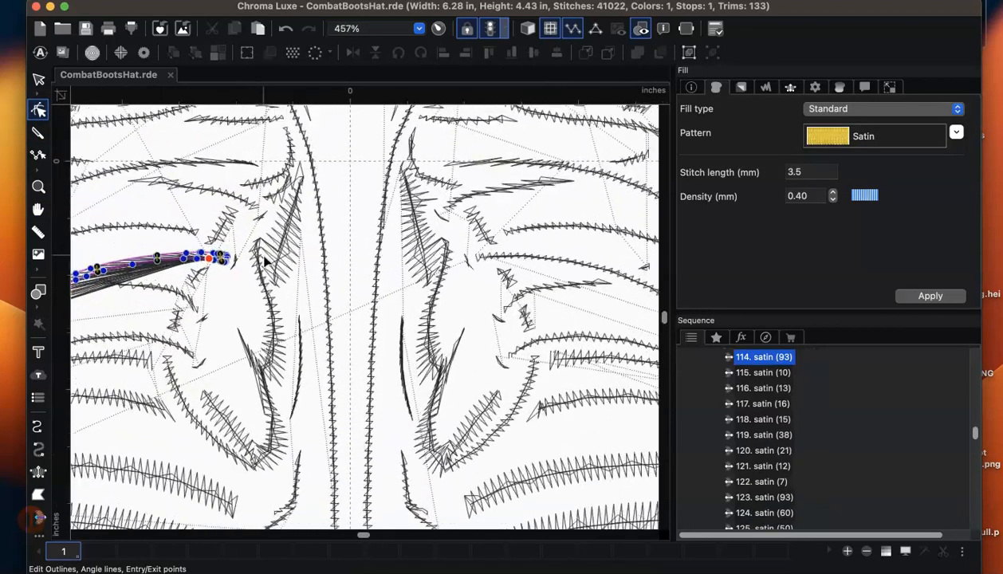
Step: Reposition the middle angle line of the lace's satin stripe so its stitches run across the narrow width, then deselect the stripe
{"action": "left_click", "coordinate": [39, 208]}
{"action": "left_click_drag", "start_coordinate": [133, 194], "coordinate": [352, 186]}
{"action": "left_click_drag", "start_coordinate": [201, 185], "coordinate": [273, 177]}
{"action": "scroll", "coordinate": [273, 176], "scroll_direction": "up", "scroll_amount": 4}
{"action": "left_click_drag", "start_coordinate": [243, 207], "coordinate": [287, 304]}
{"action": "scroll", "coordinate": [288, 303], "scroll_direction": "up", "scroll_amount": 1}
{"action": "scroll", "coordinate": [288, 305], "scroll_direction": "up", "scroll_amount": 2}
{"action": "left_click_drag", "start_coordinate": [363, 311], "coordinate": [476, 321]}
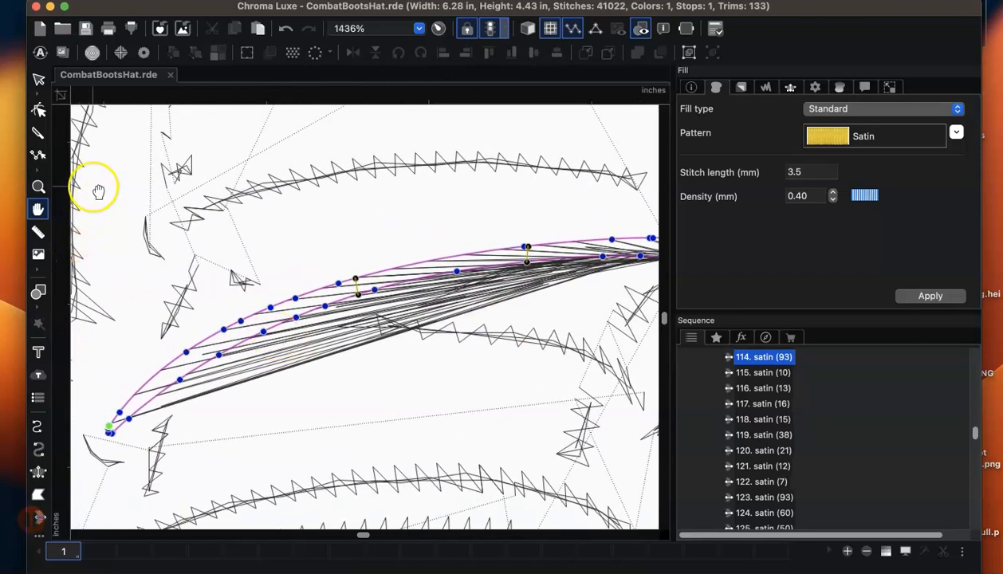
{"action": "left_click", "coordinate": [37, 111]}
{"action": "left_click_drag", "start_coordinate": [526, 246], "coordinate": [552, 243]}
{"action": "scroll", "coordinate": [534, 284], "scroll_direction": "down", "scroll_amount": 1}
{"action": "scroll", "coordinate": [534, 284], "scroll_direction": "down", "scroll_amount": 1}
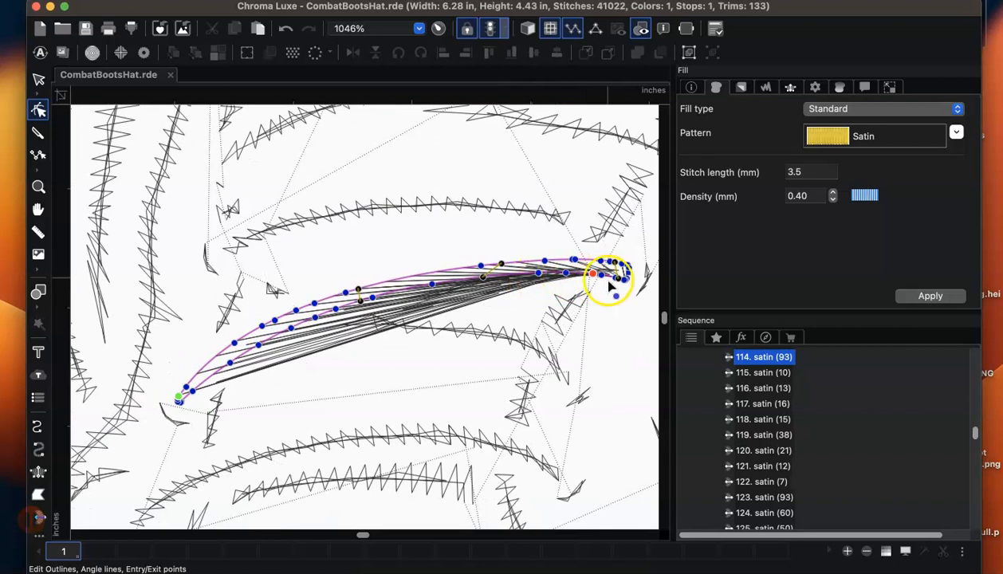
{"action": "left_click_drag", "start_coordinate": [501, 263], "coordinate": [475, 267]}
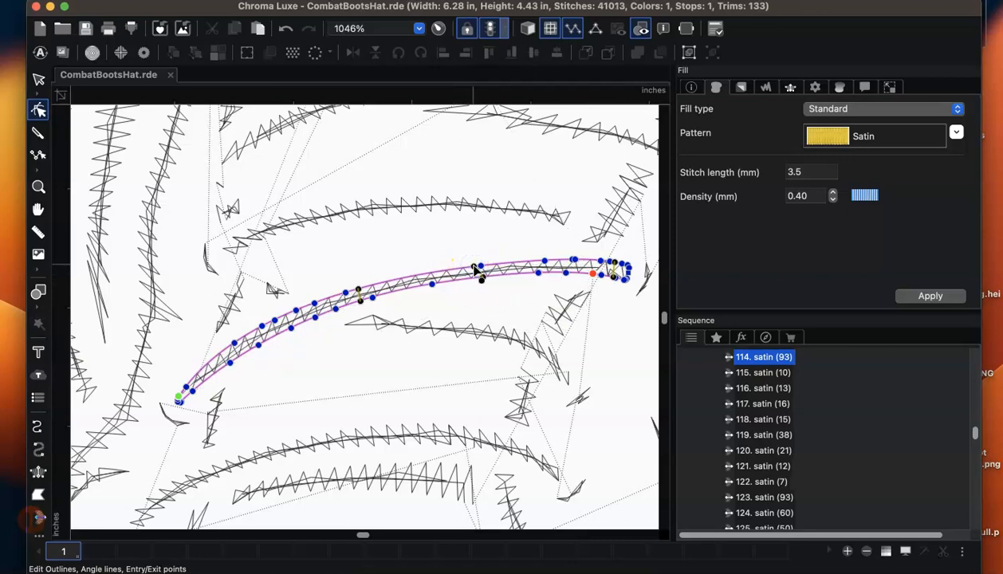
{"action": "scroll", "coordinate": [415, 296], "scroll_direction": "down", "scroll_amount": 3}
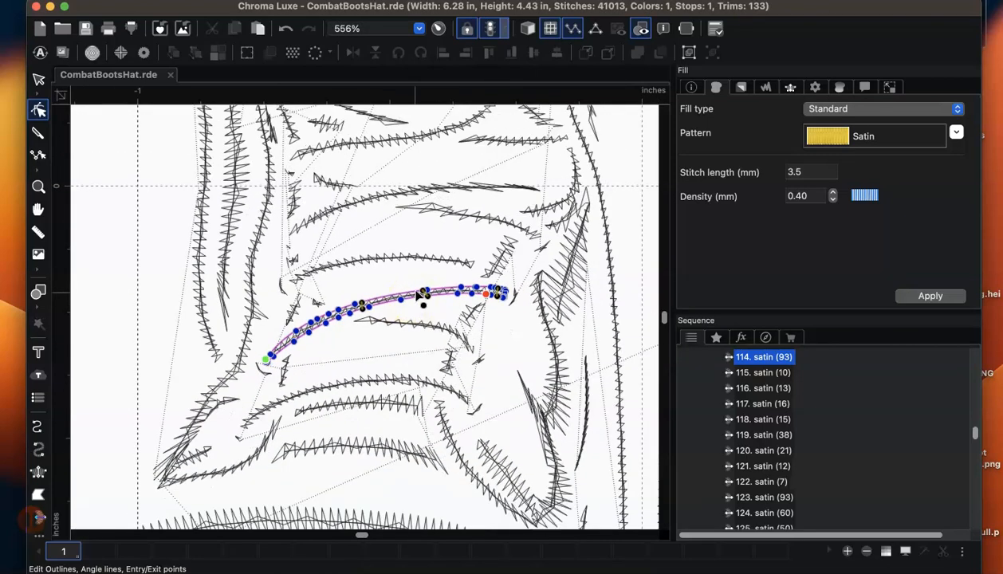
{"action": "mouse_move", "coordinate": [417, 291]}
{"action": "left_mouse_down"}
{"action": "mouse_move", "coordinate": [425, 302]}
{"action": "mouse_move", "coordinate": [332, 348]}
{"action": "mouse_move", "coordinate": [488, 284]}
{"action": "mouse_move", "coordinate": [425, 292]}
{"action": "mouse_move", "coordinate": [407, 307]}
{"action": "mouse_move", "coordinate": [426, 294]}
{"action": "left_mouse_up"}
{"action": "scroll", "coordinate": [457, 328], "scroll_direction": "down", "scroll_amount": 8}
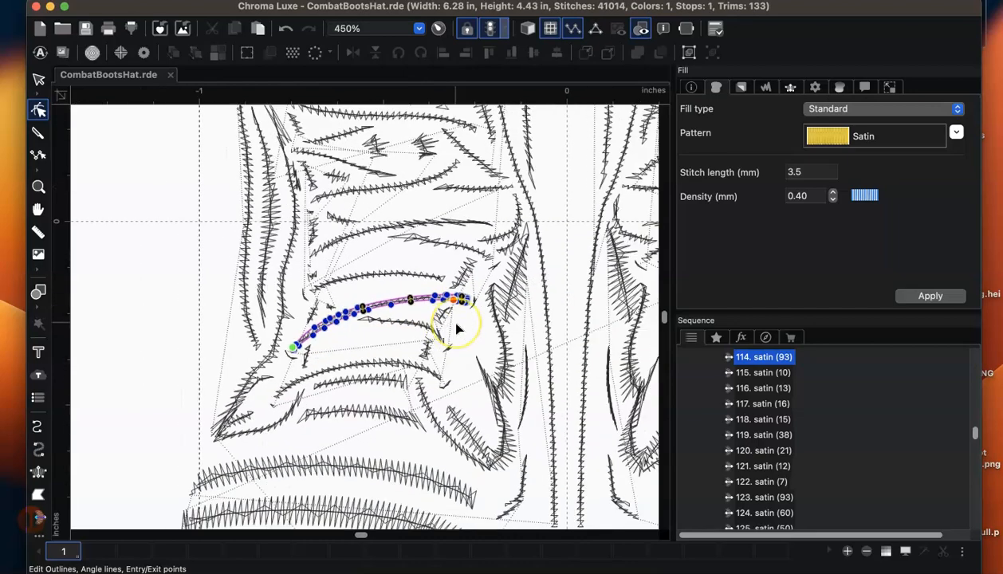
{"action": "left_click", "coordinate": [287, 276]}
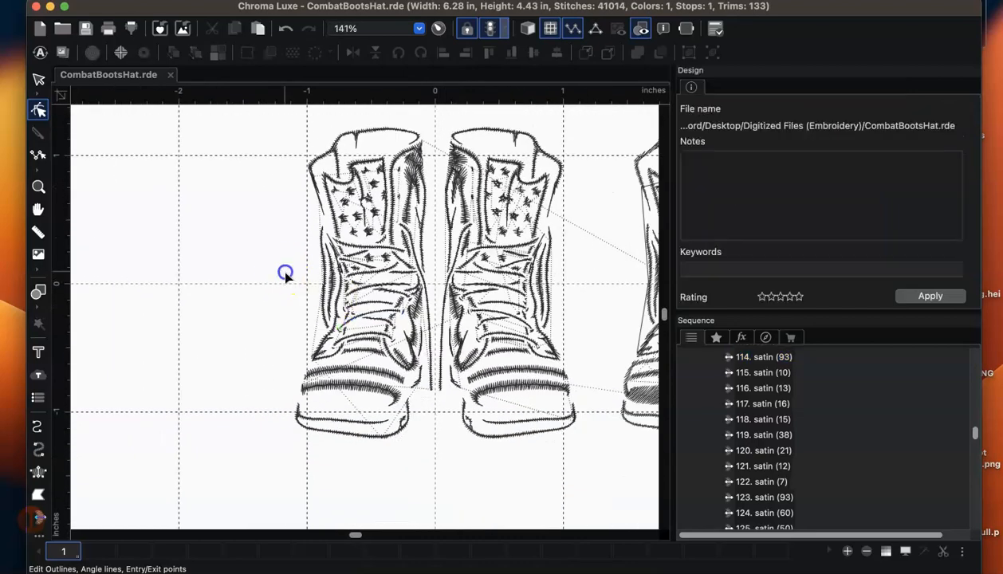
Step: Examine the satin-stitched pair of boots alongside the complex fill versions, and clear the selection
{"action": "left_click", "coordinate": [336, 385]}
{"action": "scroll", "coordinate": [246, 327], "scroll_direction": "down", "scroll_amount": 2}
{"action": "left_click_drag", "start_coordinate": [572, 368], "coordinate": [377, 363]}
{"action": "left_click", "coordinate": [385, 441]}
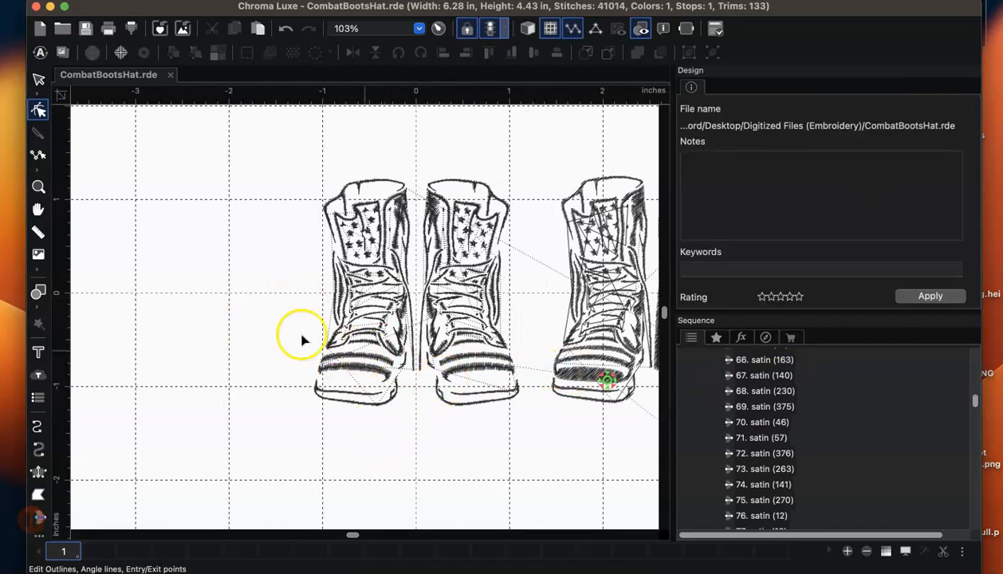
{"action": "left_click", "coordinate": [39, 208]}
{"action": "left_click_drag", "start_coordinate": [262, 217], "coordinate": [151, 212]}
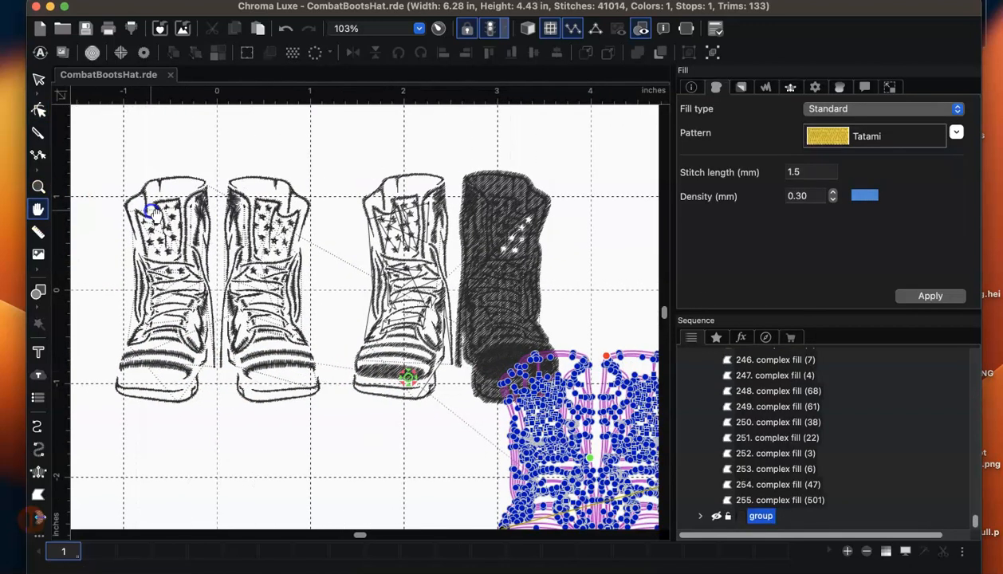
{"action": "scroll", "coordinate": [184, 245], "scroll_direction": "down", "scroll_amount": 4}
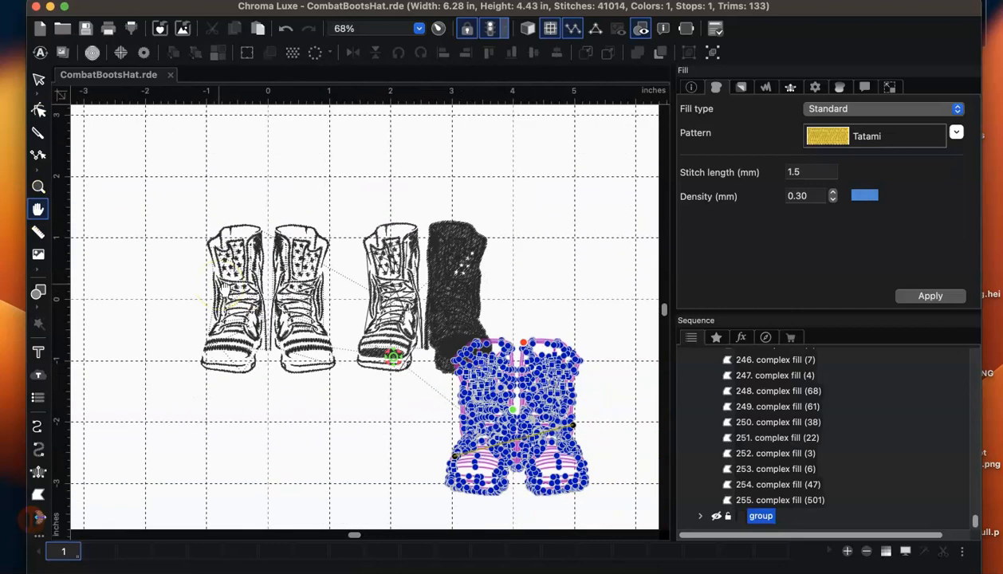
{"action": "scroll", "coordinate": [364, 316], "scroll_direction": "up", "scroll_amount": 5}
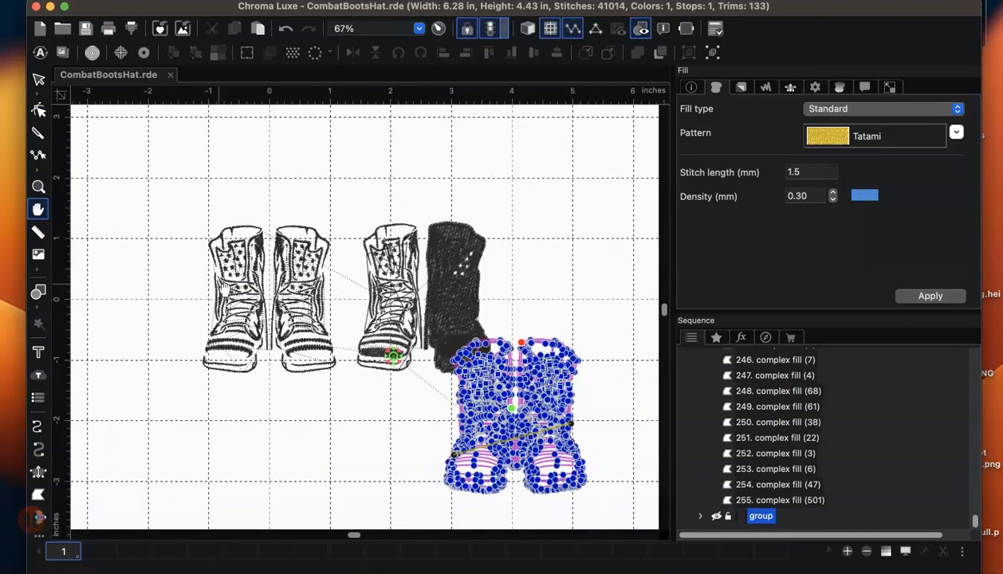
{"action": "left_click_drag", "start_coordinate": [269, 229], "coordinate": [510, 359]}
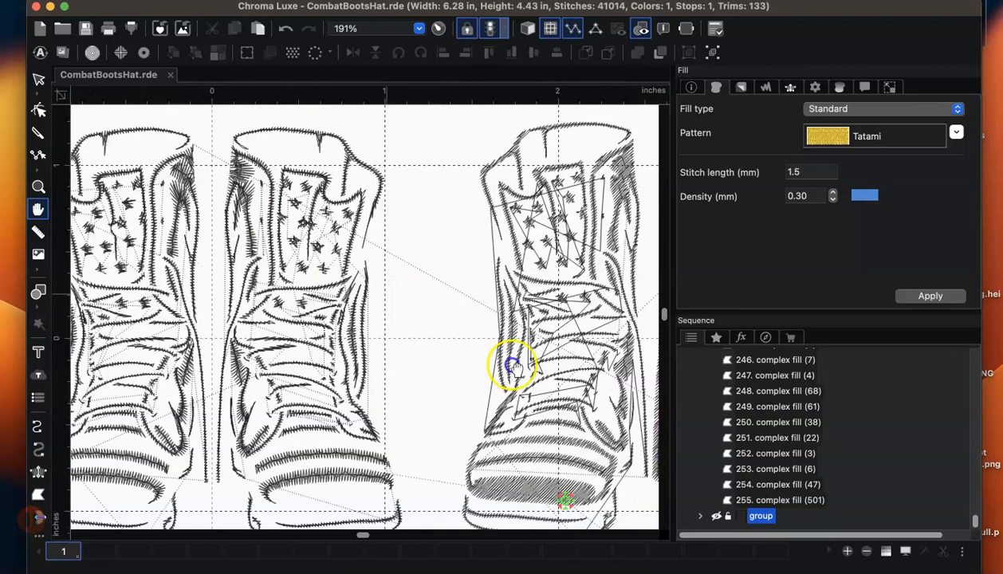
{"action": "left_click_drag", "start_coordinate": [291, 320], "coordinate": [333, 251]}
{"action": "scroll", "coordinate": [335, 250], "scroll_direction": "down", "scroll_amount": 2}
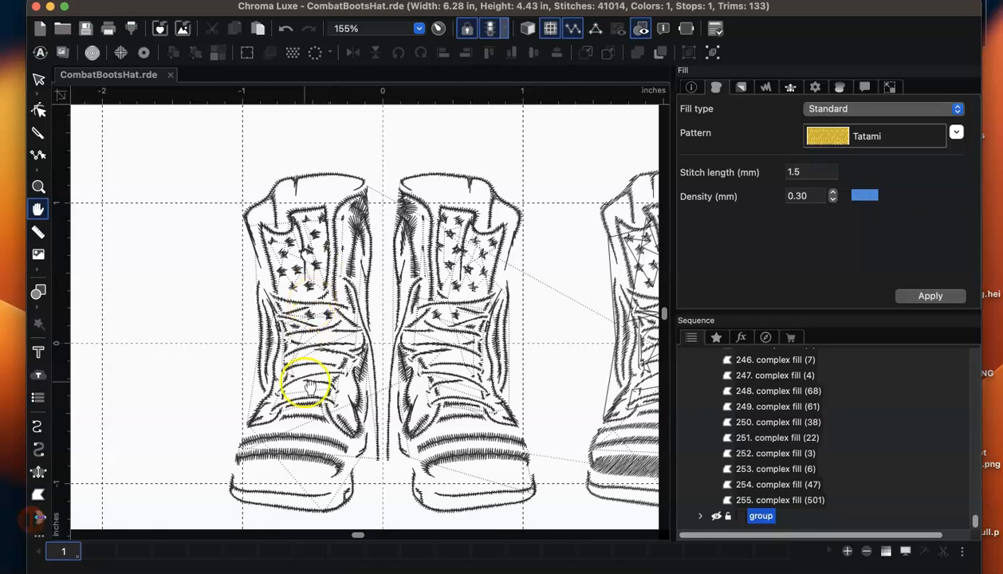
{"action": "scroll", "coordinate": [197, 382], "scroll_direction": "down", "scroll_amount": 3}
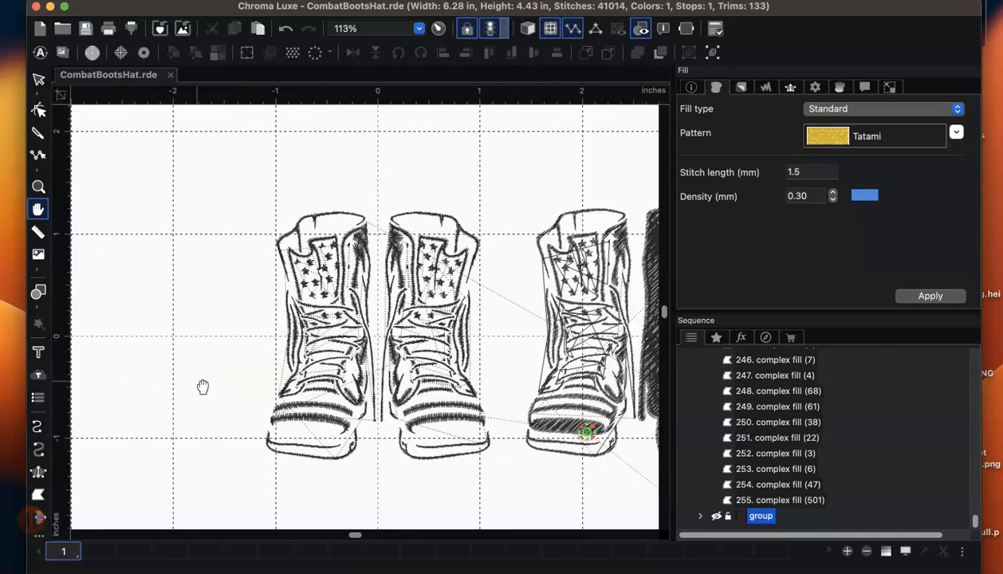
{"action": "scroll", "coordinate": [206, 361], "scroll_direction": "down", "scroll_amount": 2}
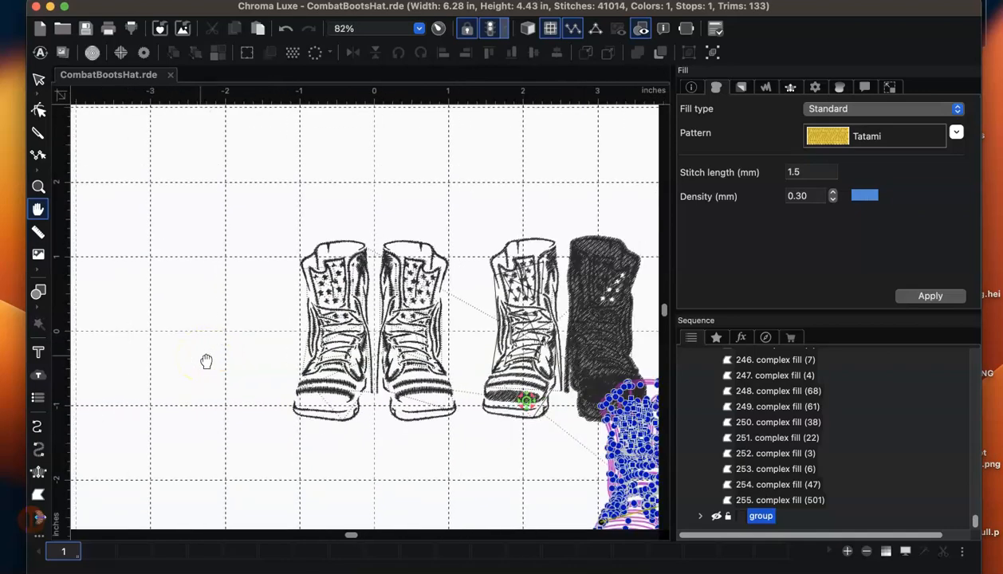
{"action": "scroll", "coordinate": [206, 361], "scroll_direction": "up", "scroll_amount": 2}
{"action": "scroll", "coordinate": [206, 361], "scroll_direction": "down", "scroll_amount": 3}
{"action": "scroll", "coordinate": [205, 361], "scroll_direction": "down", "scroll_amount": 2}
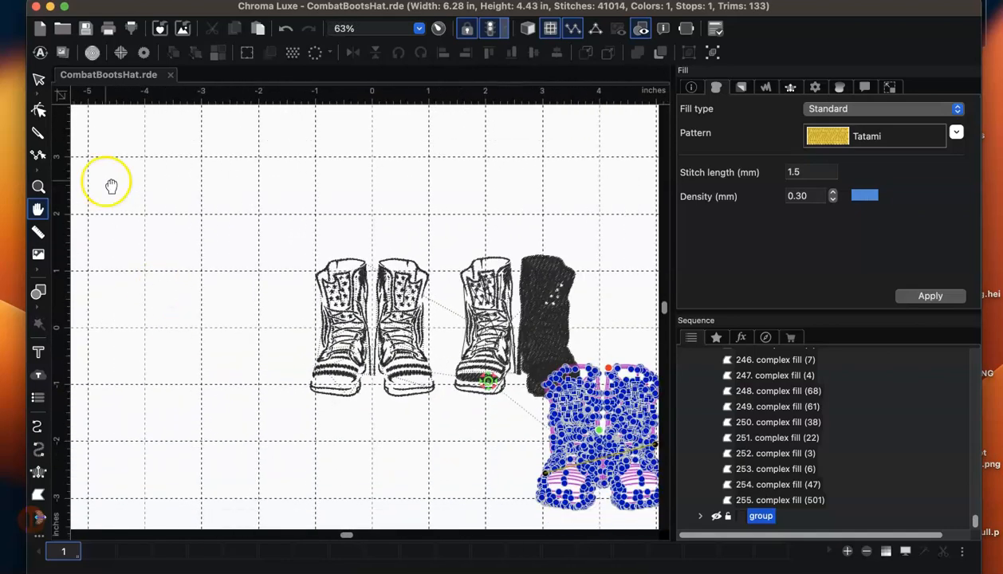
{"action": "left_click", "coordinate": [42, 84]}
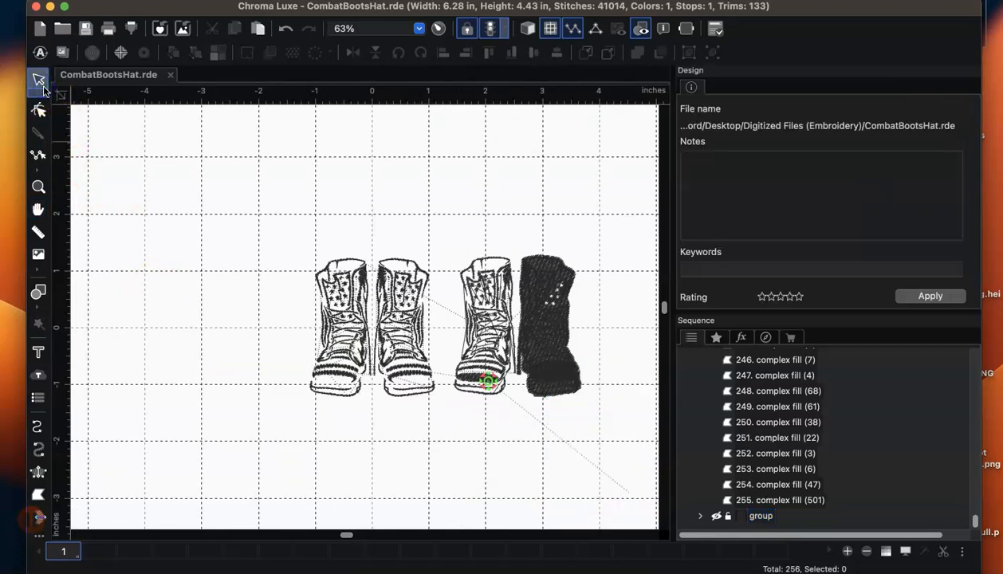
{"action": "left_click", "coordinate": [131, 141]}
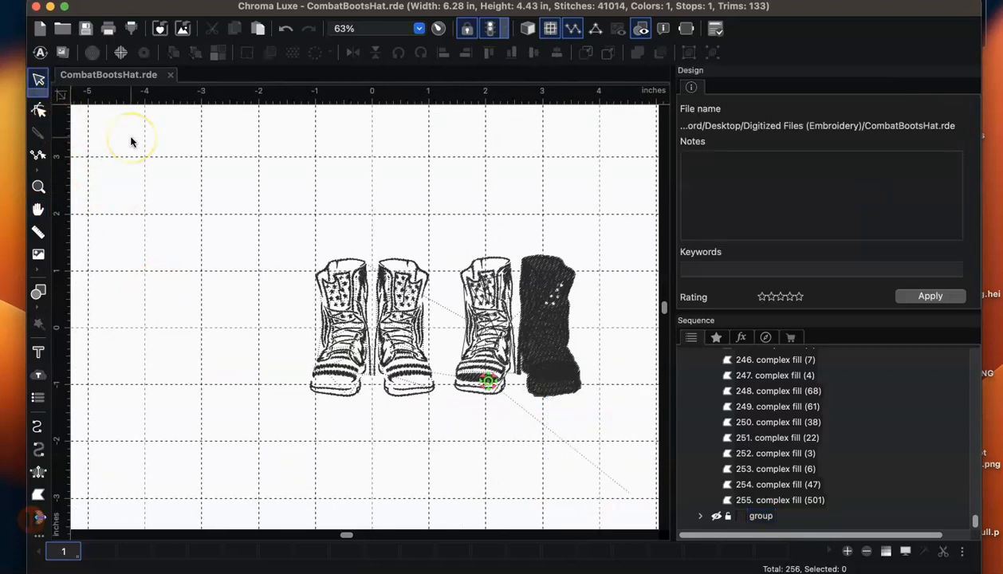